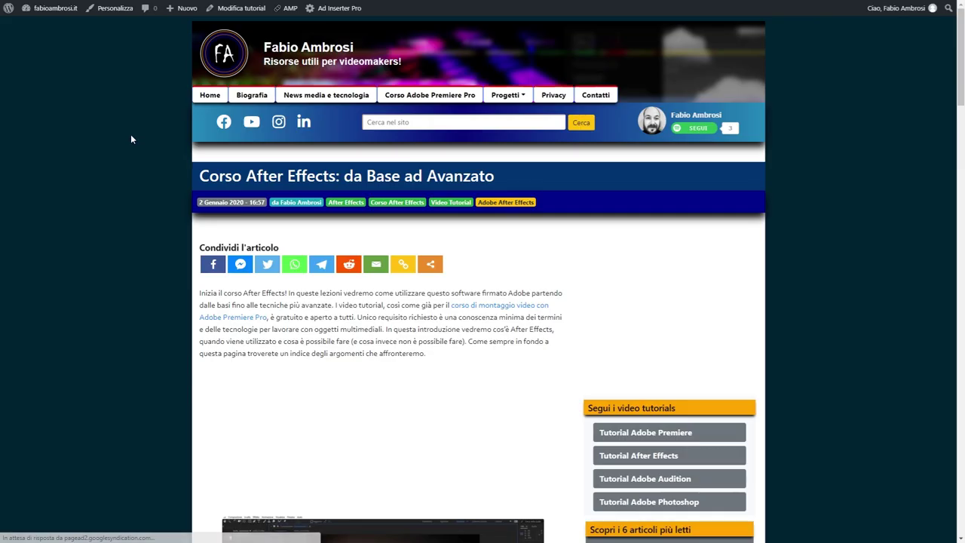
- Scroll down to the 25-lesson 'Corso Adobe After Effects: modulo Base' list, highlight it, then clear the highlight
scroll(130, 135, "down", 5)
scroll(130, 134, "down", 4)
scroll(131, 135, "down", 4)
scroll(130, 139, "down", 4)
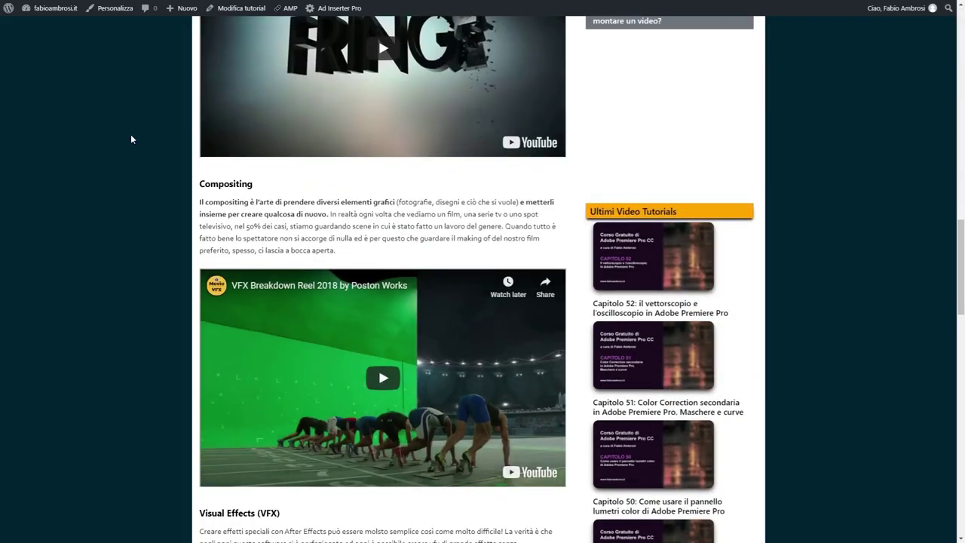
scroll(130, 139, "down", 5)
scroll(131, 139, "down", 5)
scroll(130, 139, "down", 3)
scroll(130, 139, "down", 3)
scroll(129, 141, "down", 1)
scroll(129, 140, "up", 1)
left_click_drag(212, 119, 491, 438)
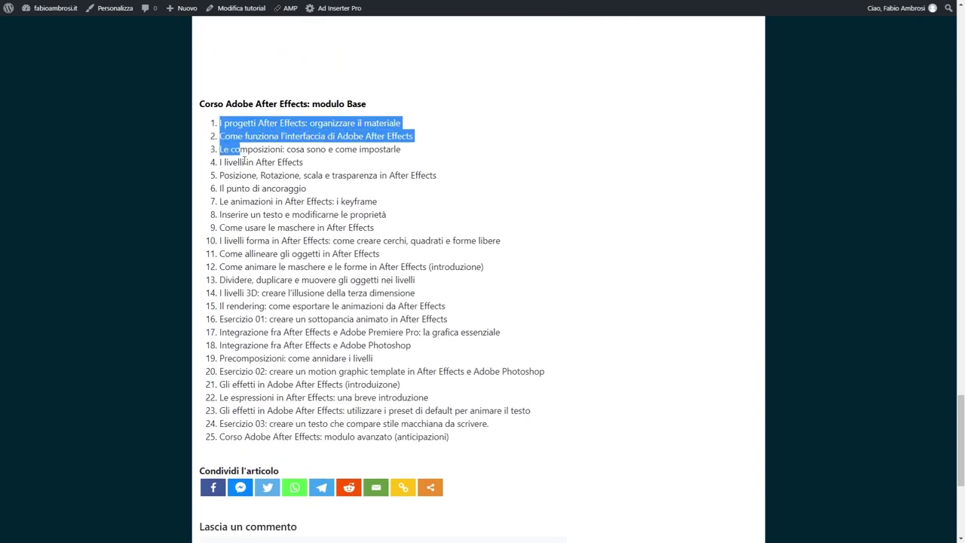
left_click(491, 441)
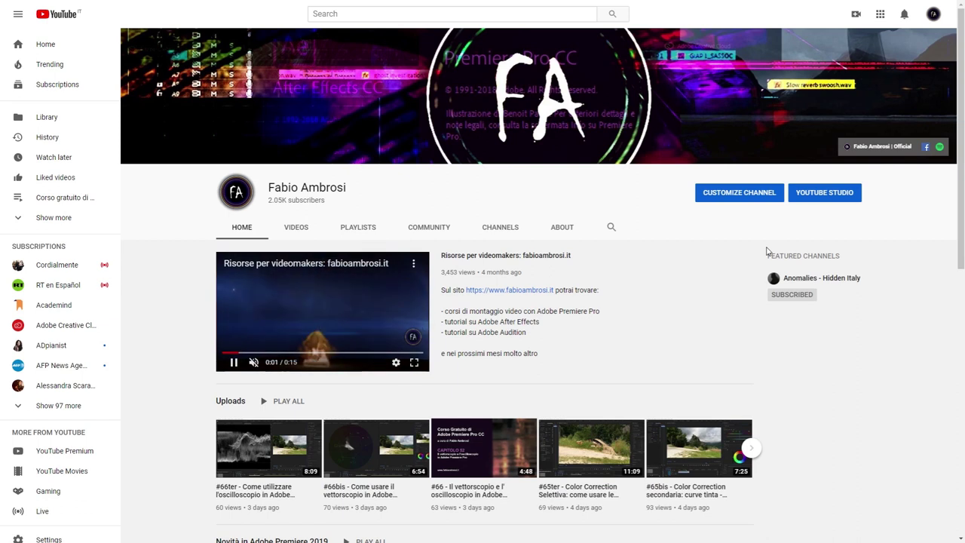
- Browse the channel home page, then show the full VIDEOS grid and scroll through it
scroll(773, 245, "down", 4)
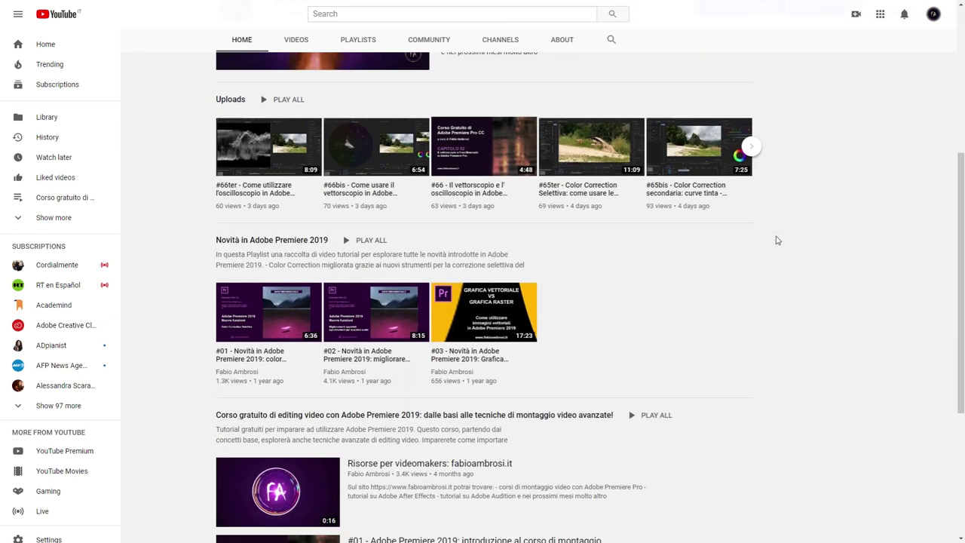
scroll(754, 245, "down", 3)
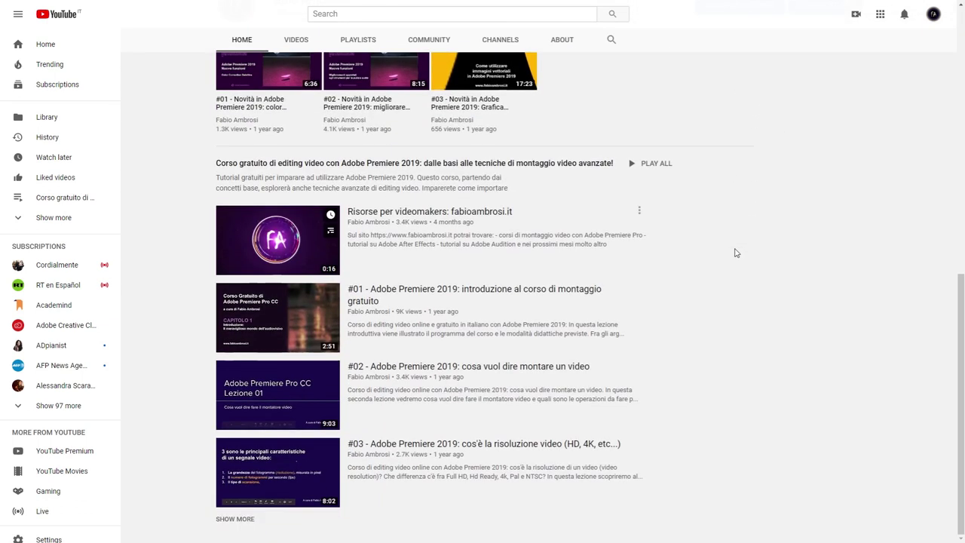
scroll(735, 253, "up", 5)
scroll(732, 252, "up", 2)
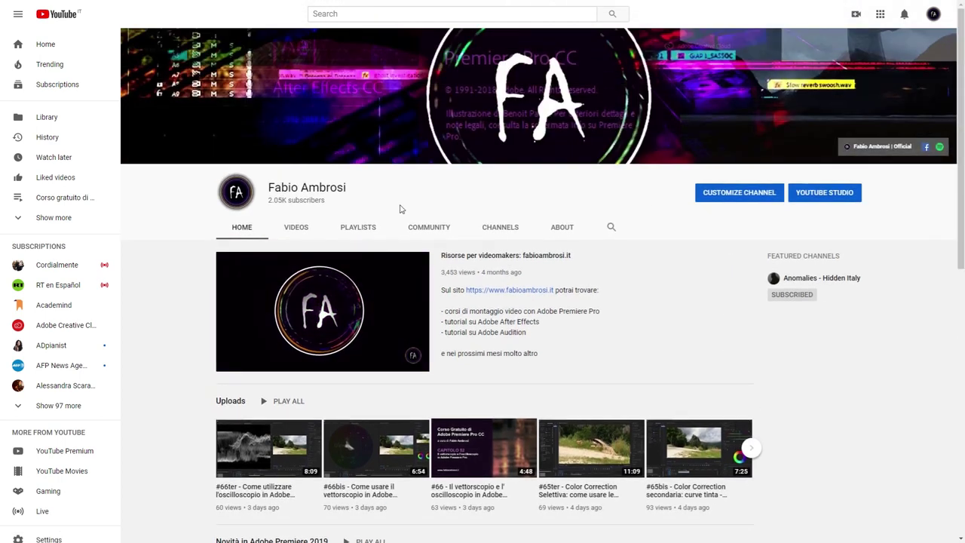
left_click(296, 226)
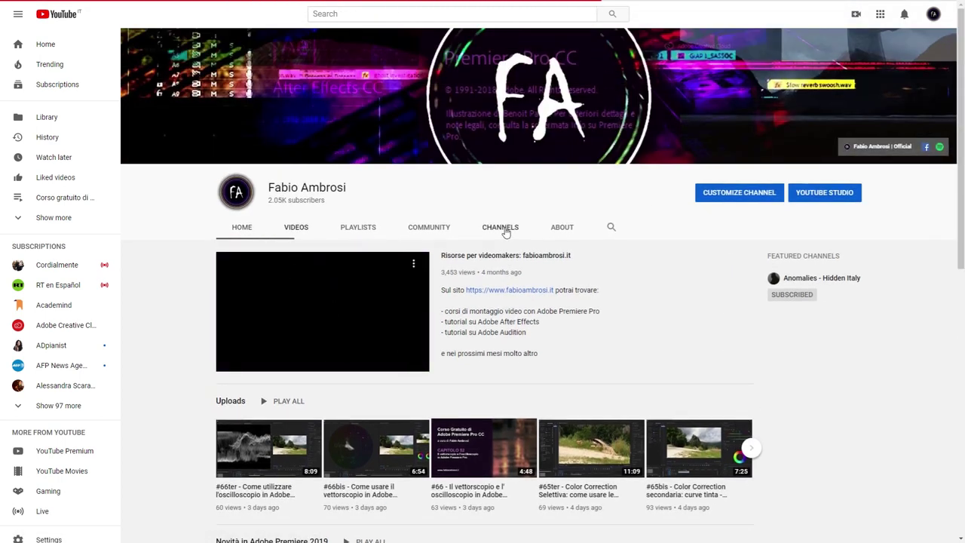
scroll(505, 232, "down", 3)
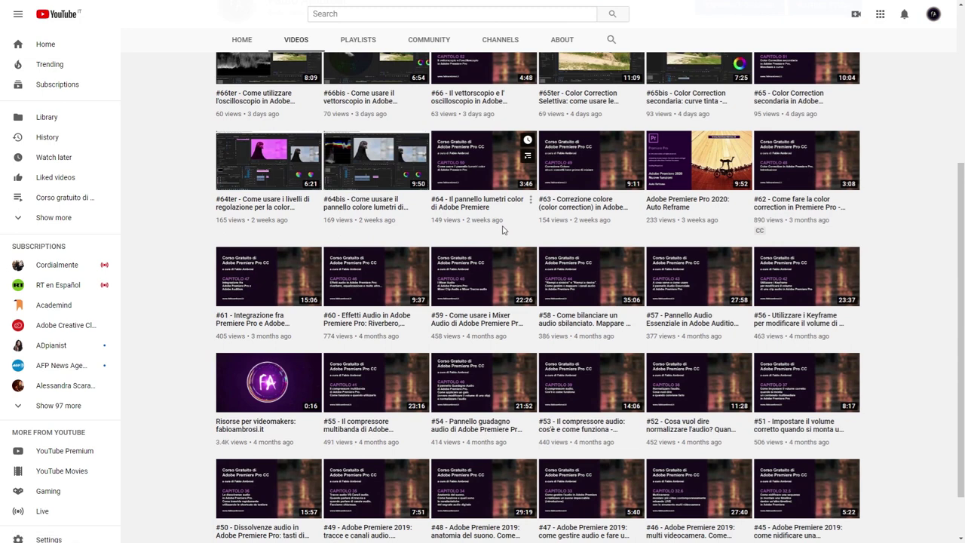
scroll(502, 229, "up", 3)
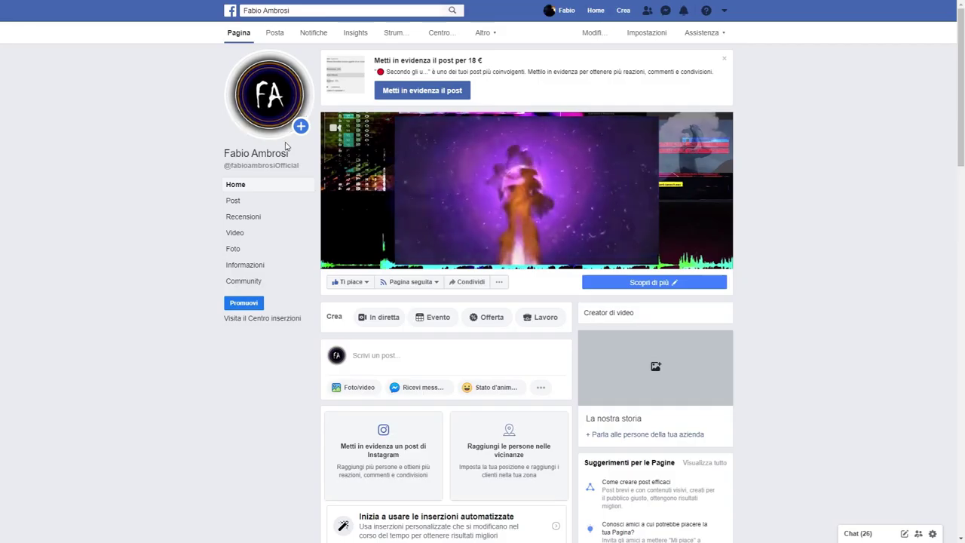
left_click_drag(290, 154, 176, 158)
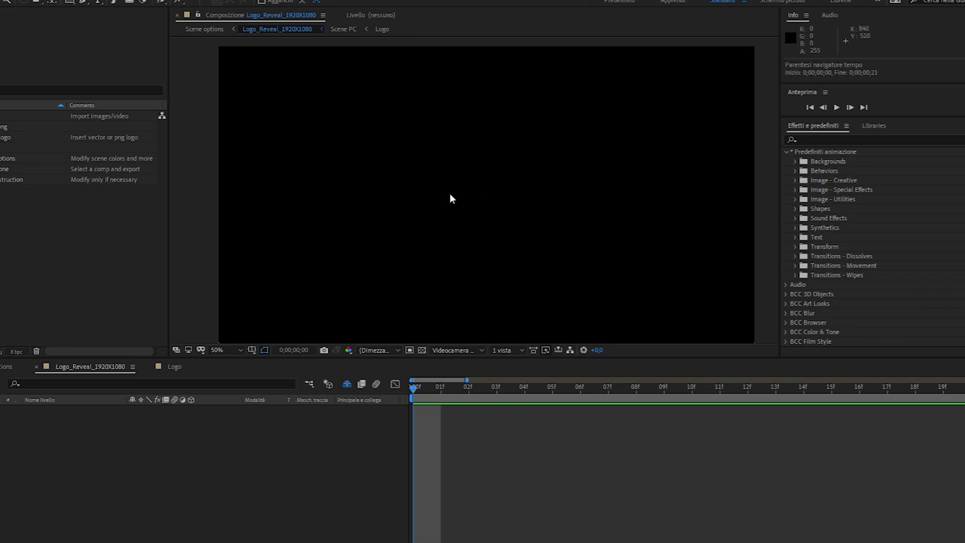
- Save the converted Orbital HUD project under a new .aep file name
left_click(424, 391)
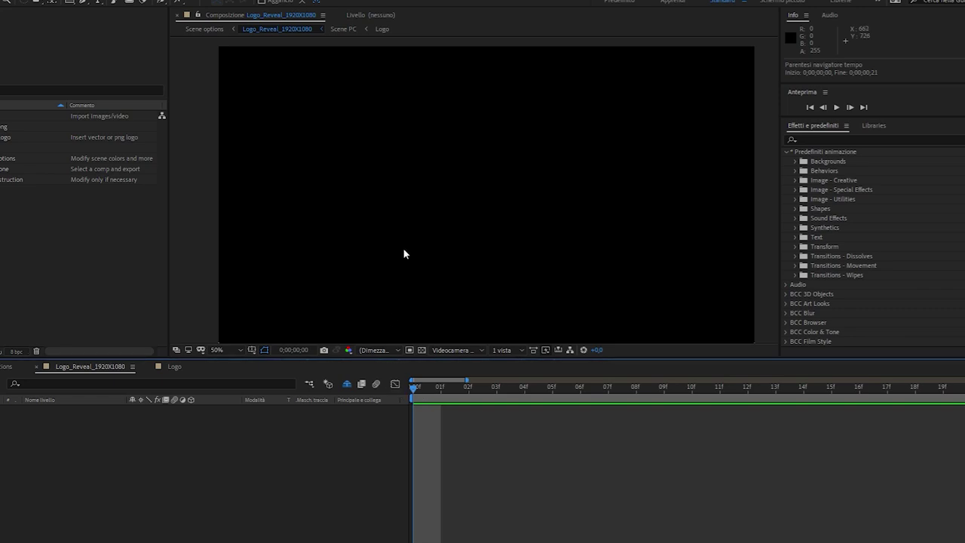
key("ctrl+s")
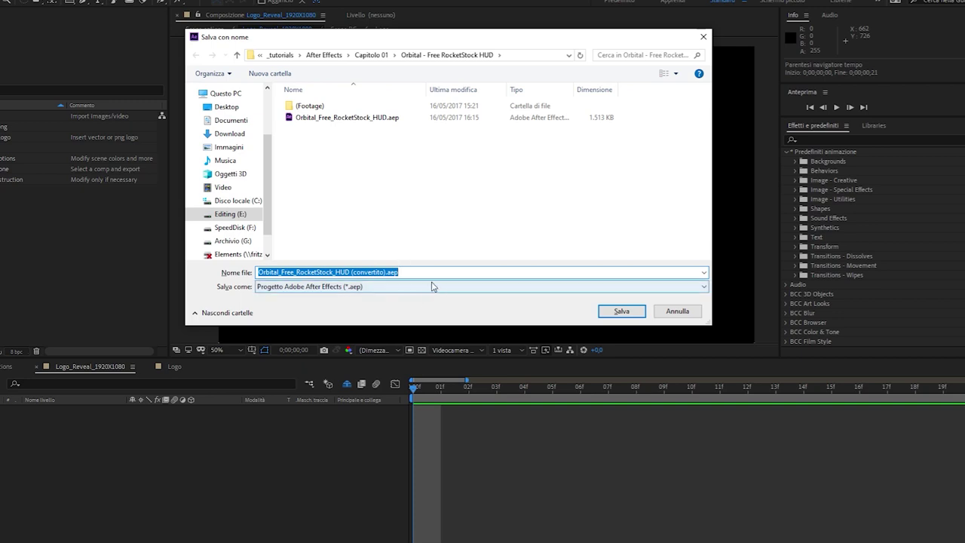
left_click(430, 272)
key("ctrl+a")
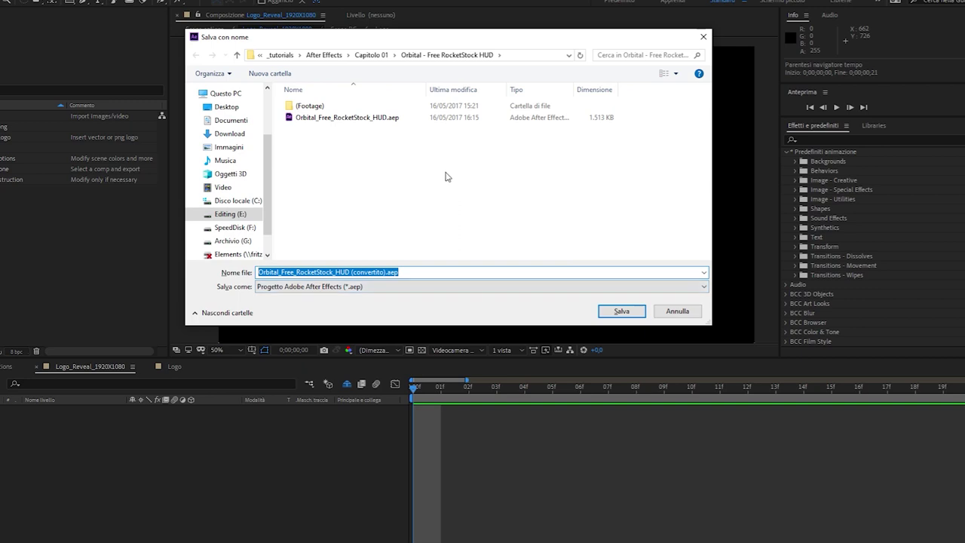
key("Return")
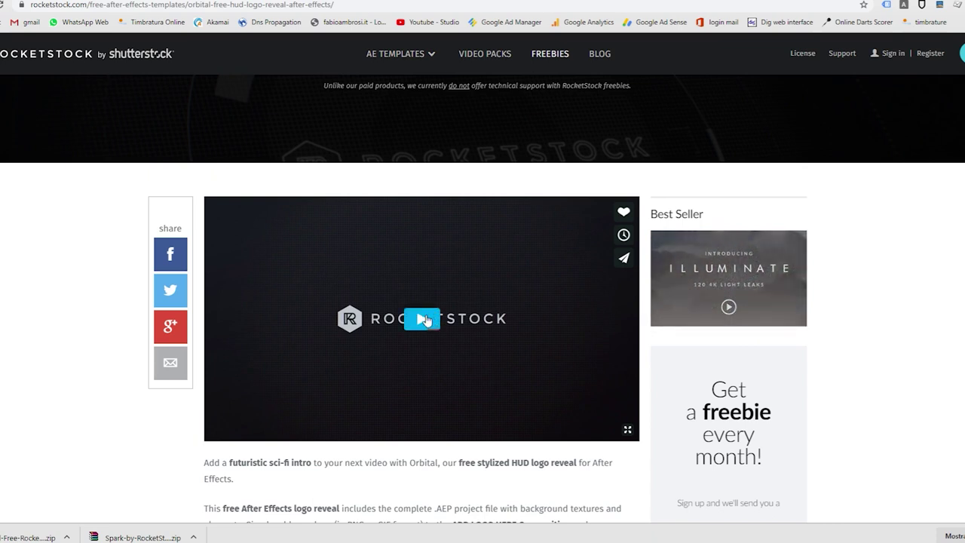
- Return to the freebies listing and download the 16 Free 4K Volumetric Light and Dust Overlays pack
left_click(2, 5)
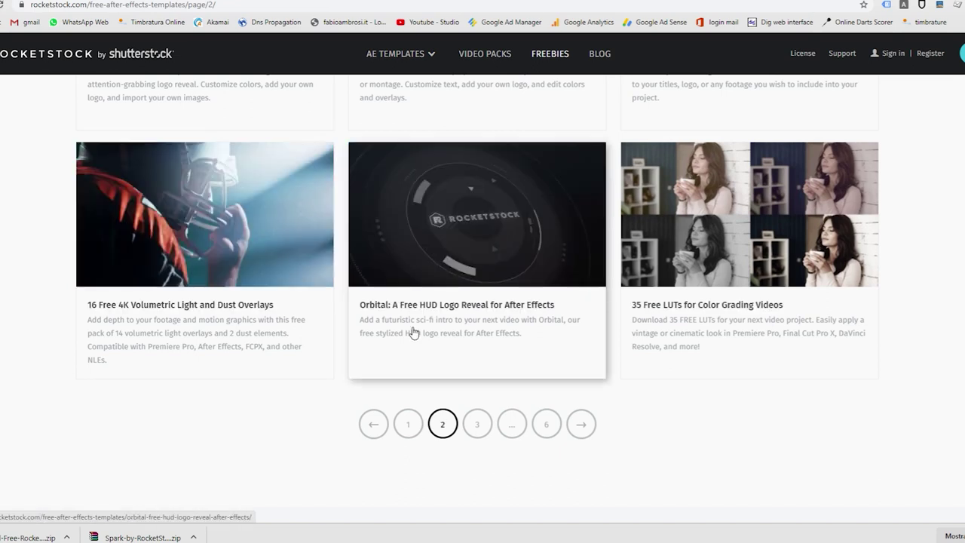
scroll(413, 332, "up", 5)
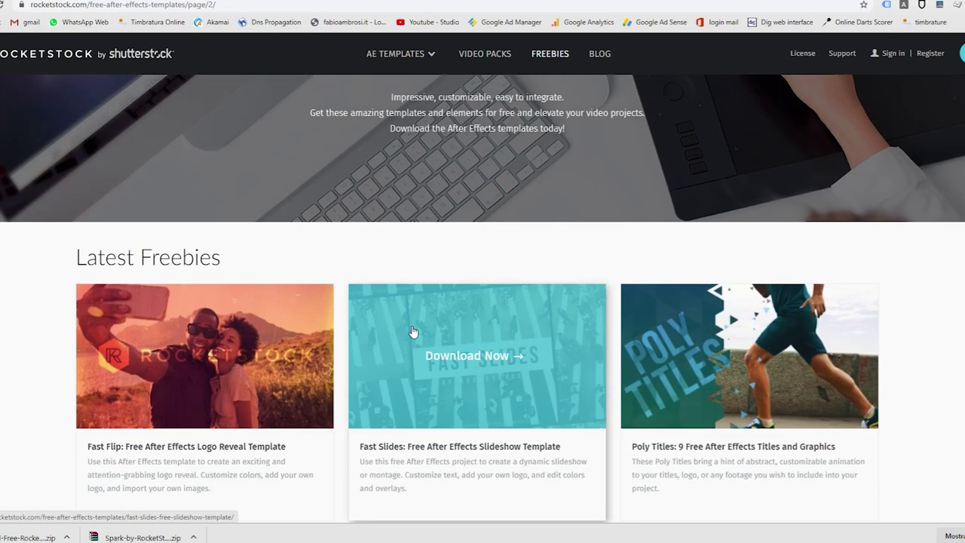
scroll(413, 333, "down", 1)
scroll(413, 333, "up", 2)
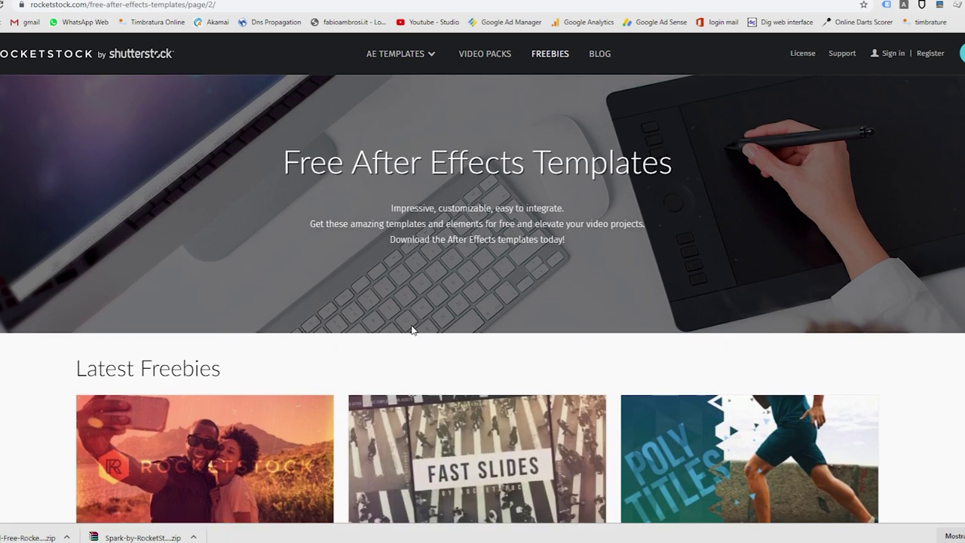
scroll(413, 329, "down", 2)
scroll(413, 333, "down", 2)
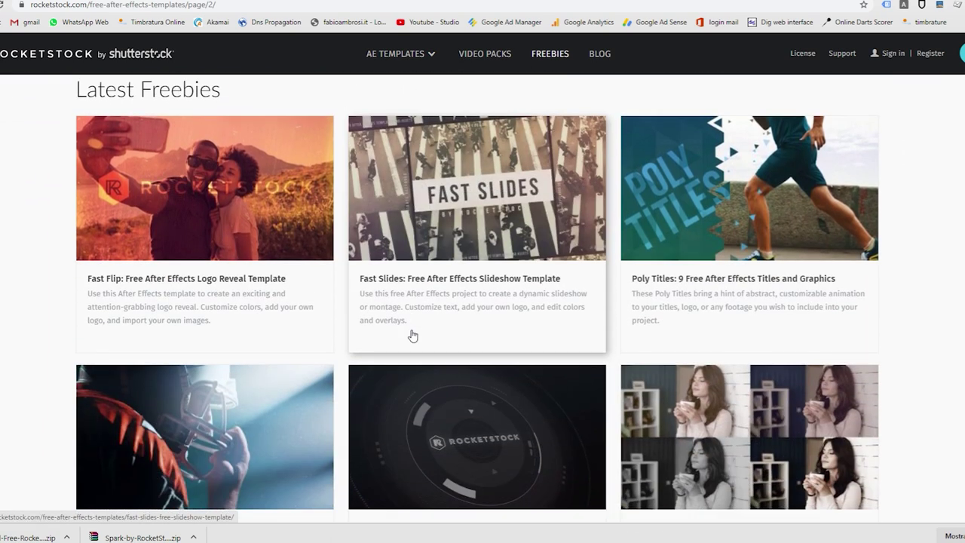
scroll(413, 335, "down", 2)
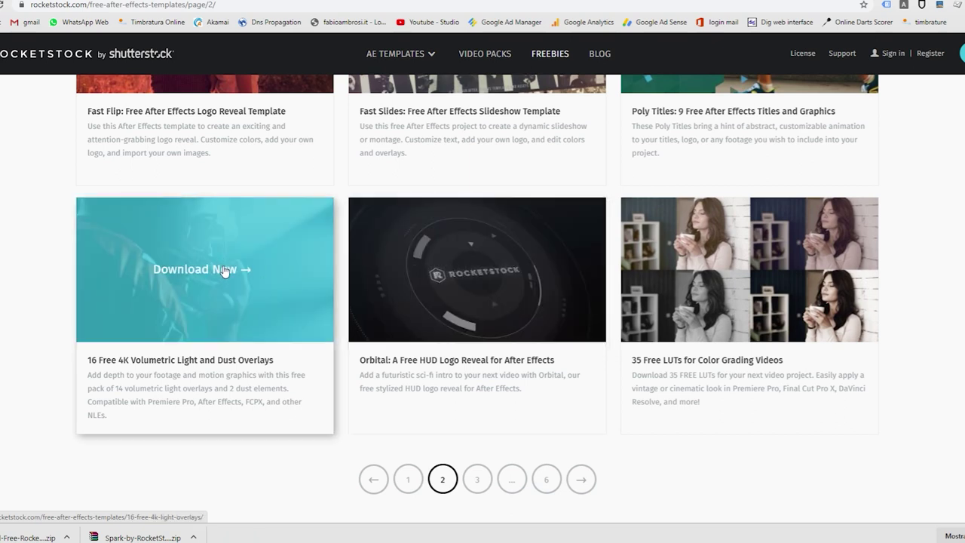
left_click(225, 269)
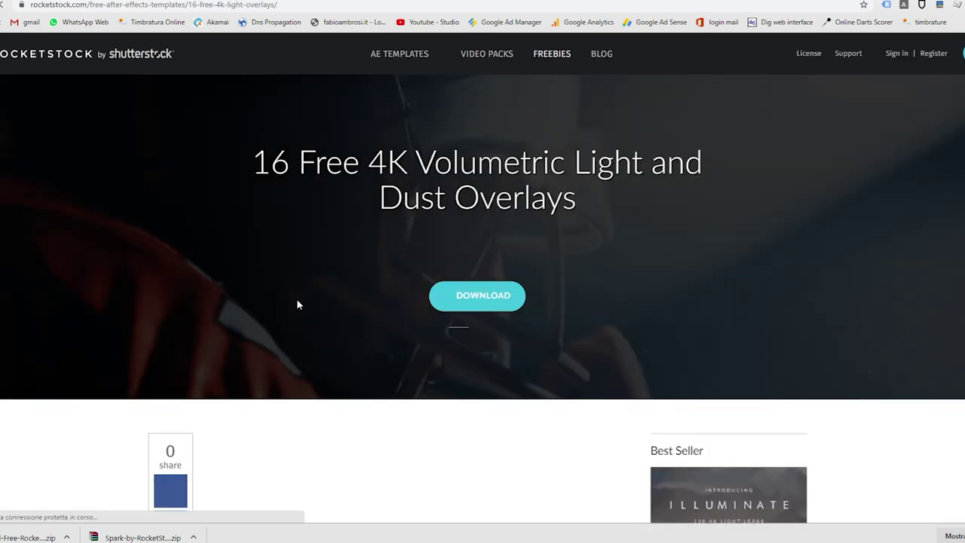
scroll(292, 214, "up", 4)
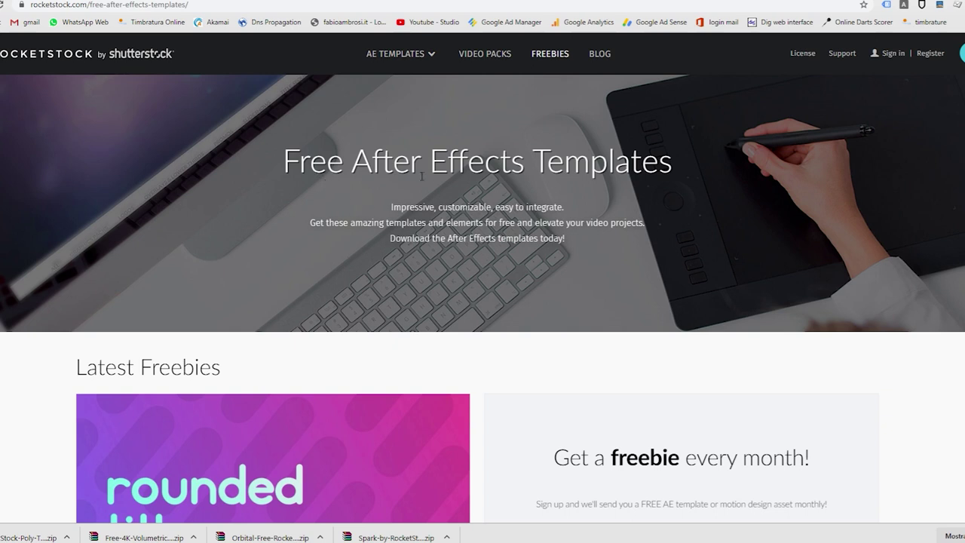
- Open RocketStock's Orbital free HUD logo reveal page, then switch to a file browser window
key("alt+Right")
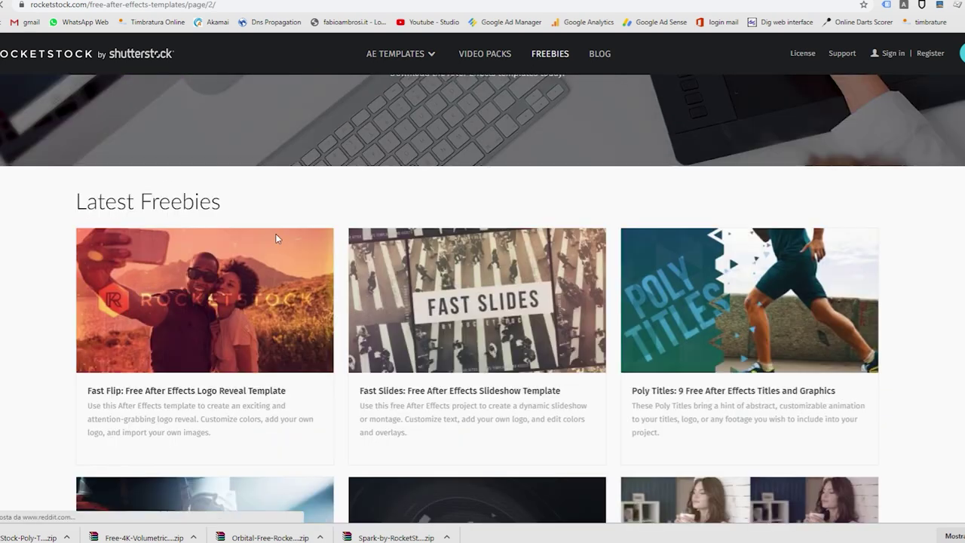
scroll(324, 258, "down", 3)
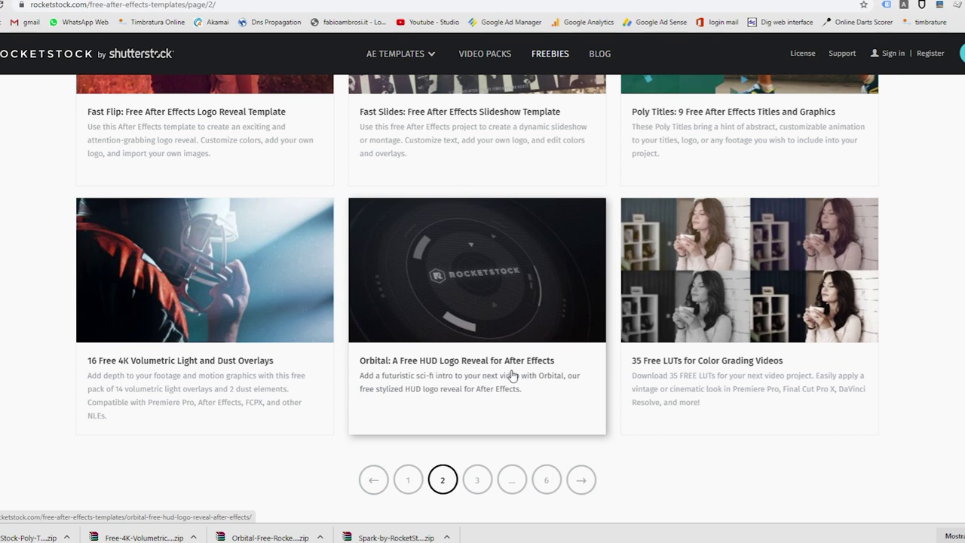
mouse_move(517, 291)
left_click(499, 265)
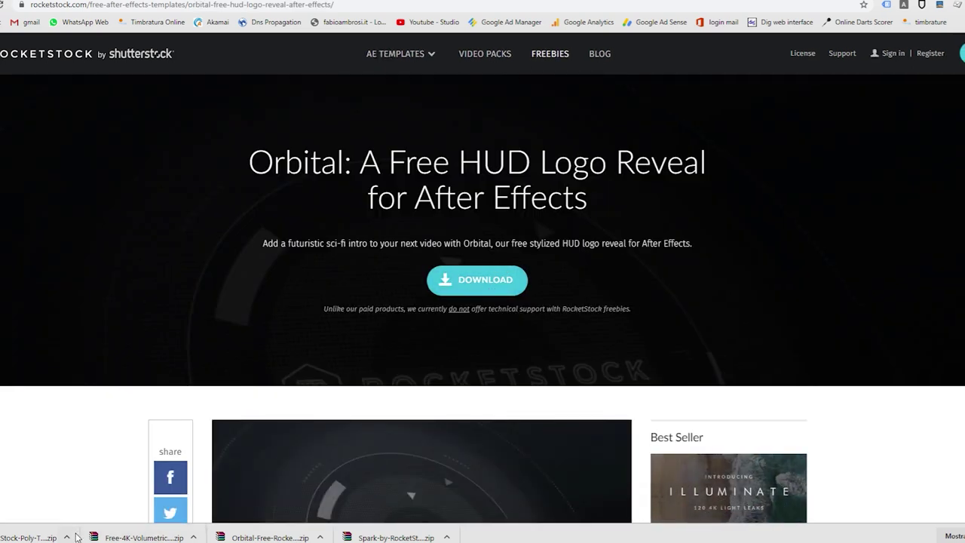
key("alt+Tab")
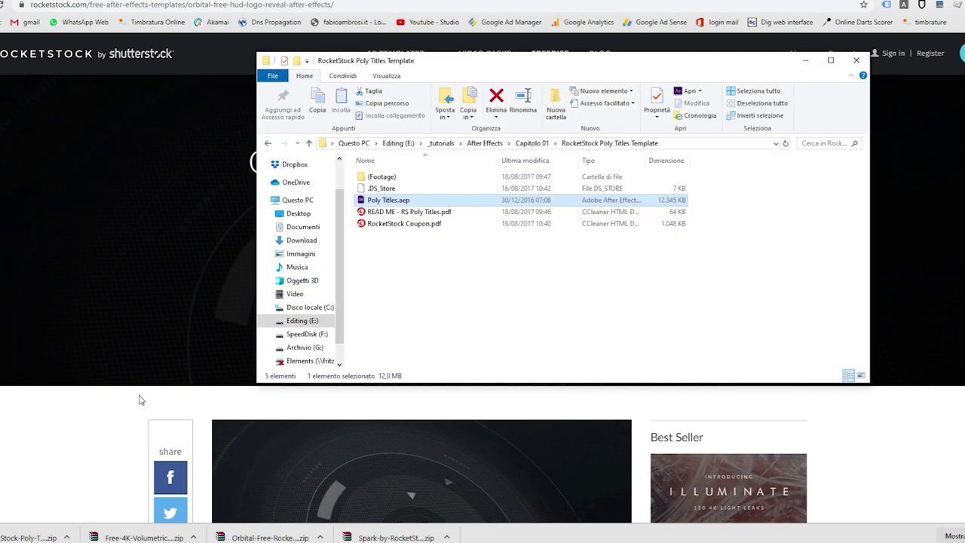
- Go to Capitolo 01, open the Orbital - Free RocketStock HUD folder and select Orbital_Free_RocketStock_HUD.aep
left_click(531, 143)
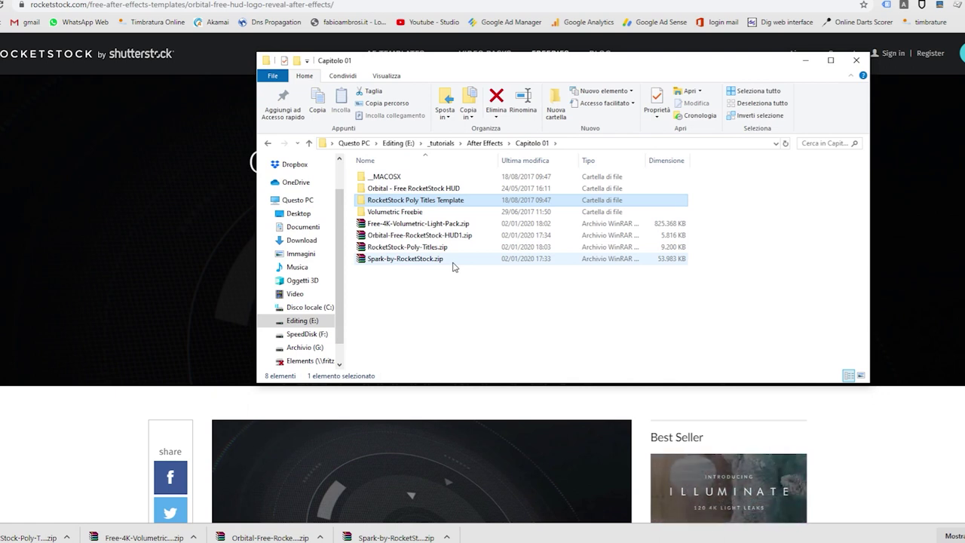
left_click(445, 236)
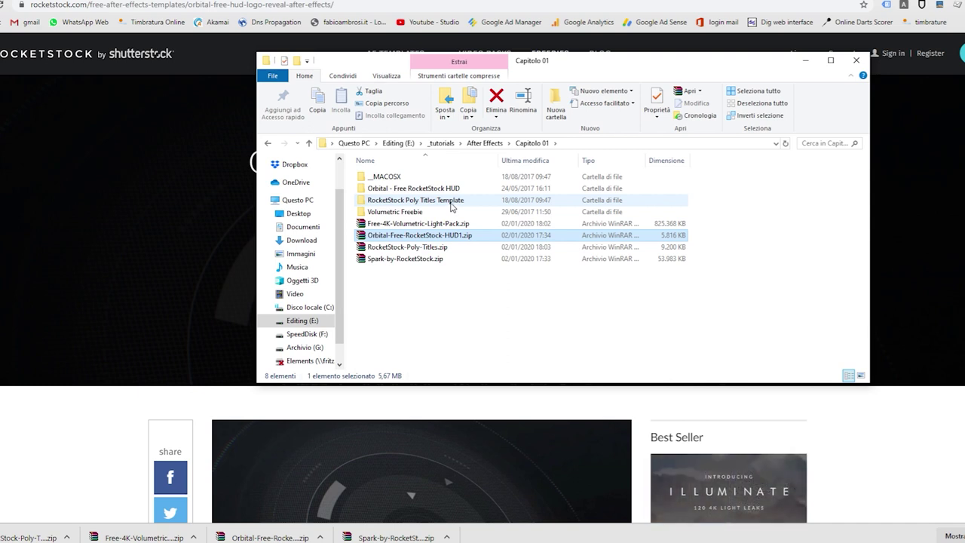
double_click(451, 188)
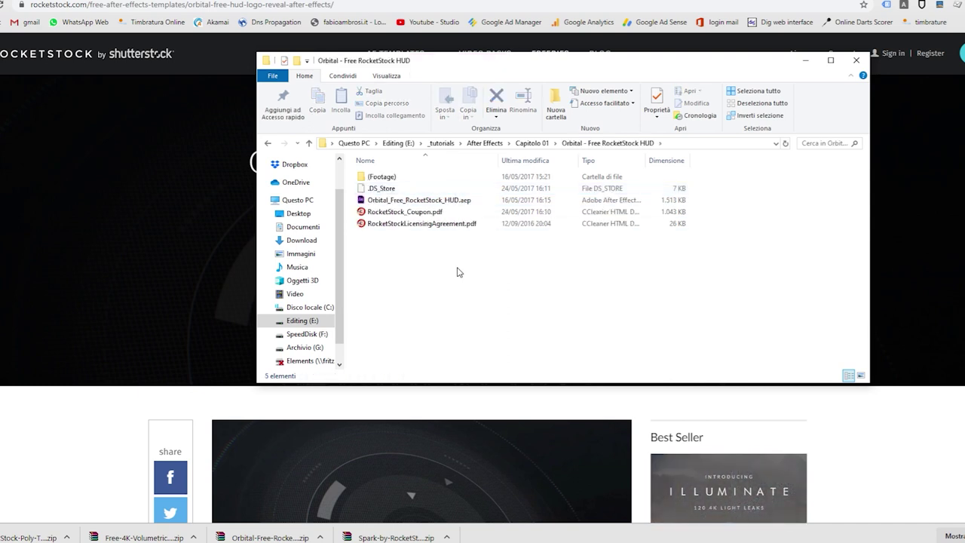
left_click(388, 201)
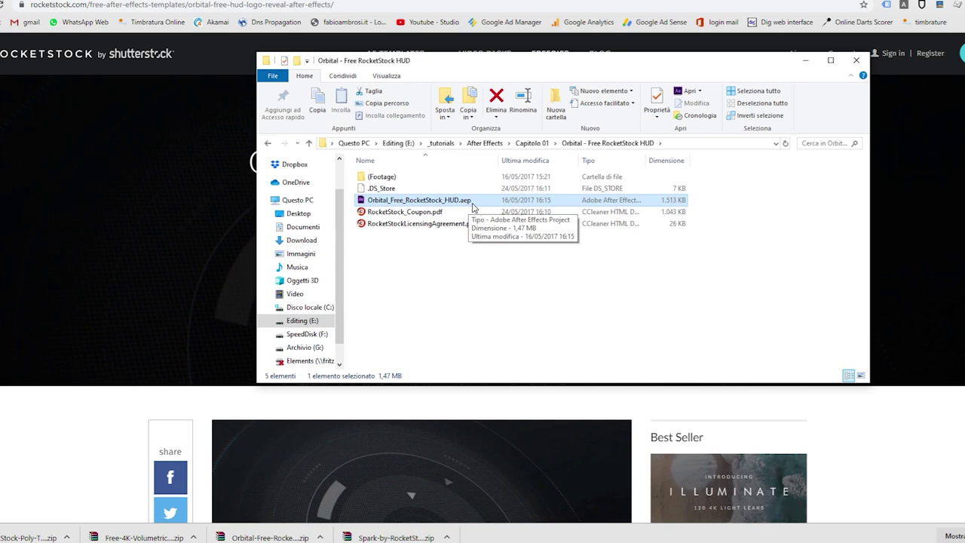
- Open Orbital_Free_RocketStock_HUD.aep in After Effects, accepting the version conversion notices, and scrub the timeline
double_click(473, 204)
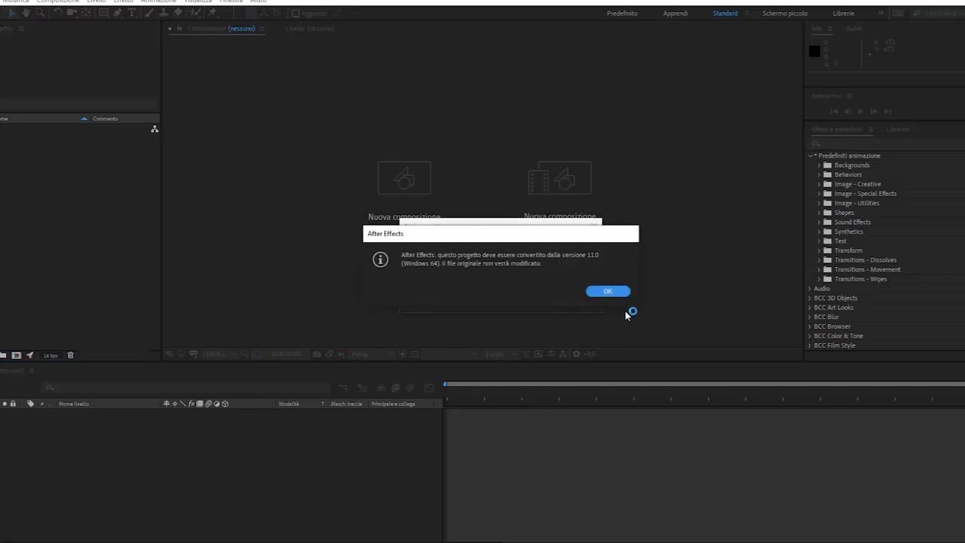
left_click(613, 292)
left_click(612, 288)
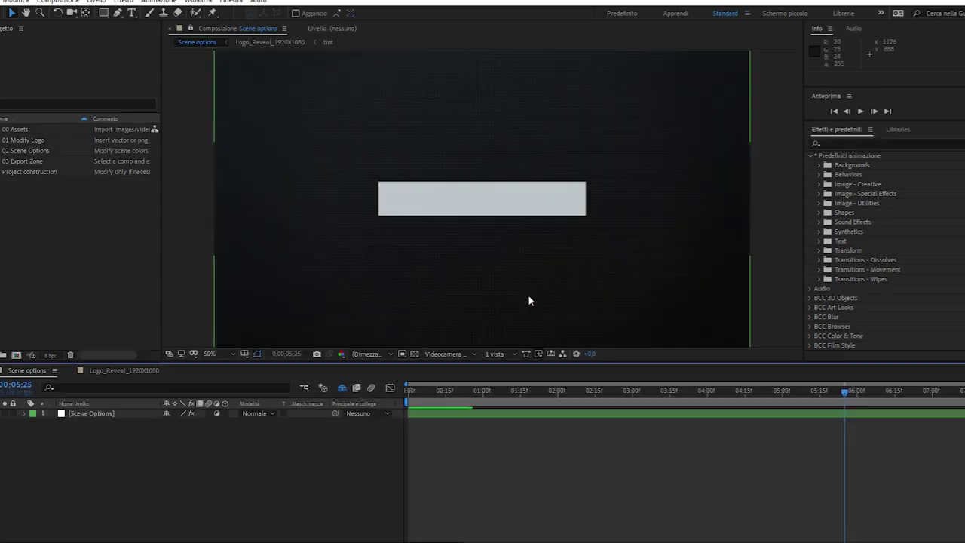
mouse_move(413, 392)
left_mouse_down()
mouse_move(639, 401)
mouse_move(607, 387)
mouse_move(451, 388)
left_mouse_up()
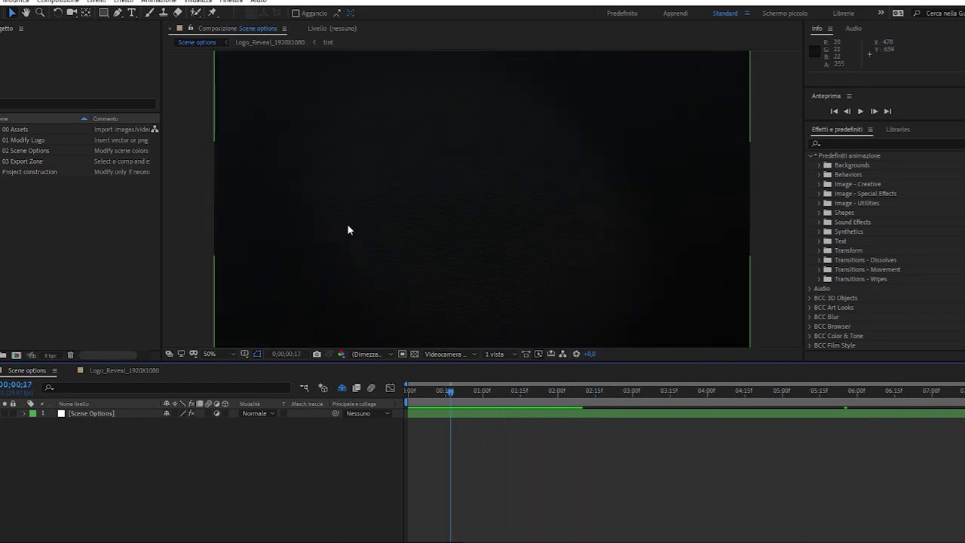
- Save the project as Orbital_Free_RocketStock_HUD (convertito).aep in its folder
key("ctrl+s")
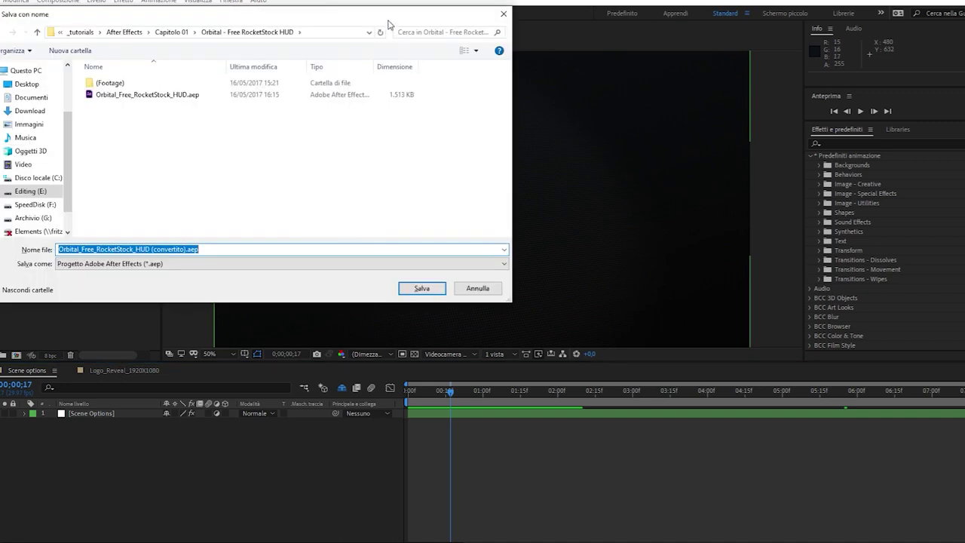
left_click_drag(389, 24, 619, 59)
left_click(462, 283)
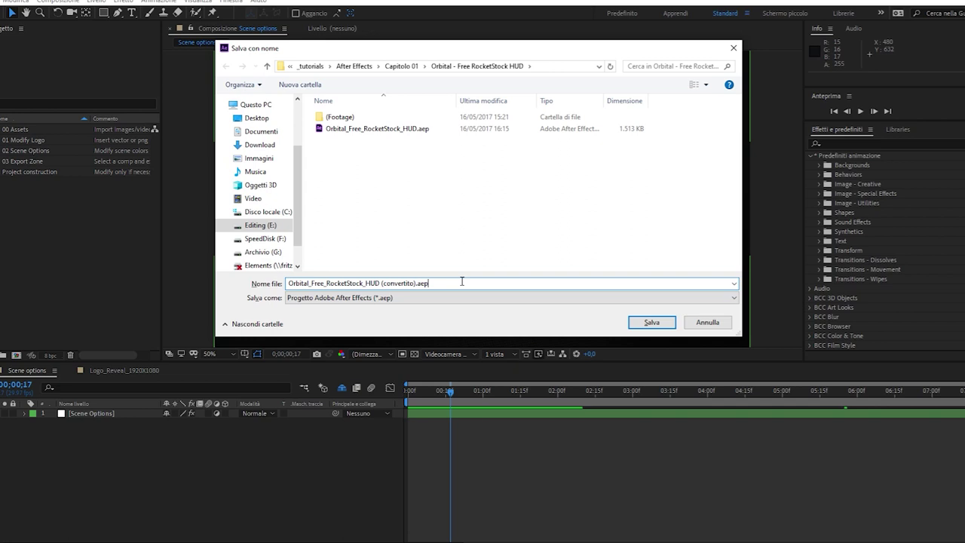
key("Return")
- Scrub through the opening seconds of the reveal, then import Main_.png into the project
left_click(411, 392)
mouse_move(410, 393)
left_mouse_down()
mouse_move(728, 380)
mouse_move(721, 368)
mouse_move(758, 366)
left_mouse_up()
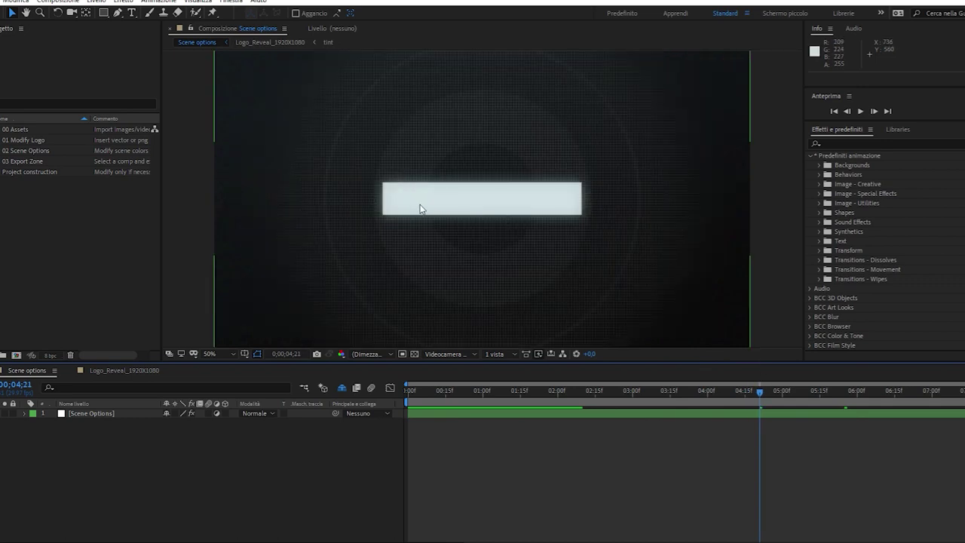
double_click(37, 207)
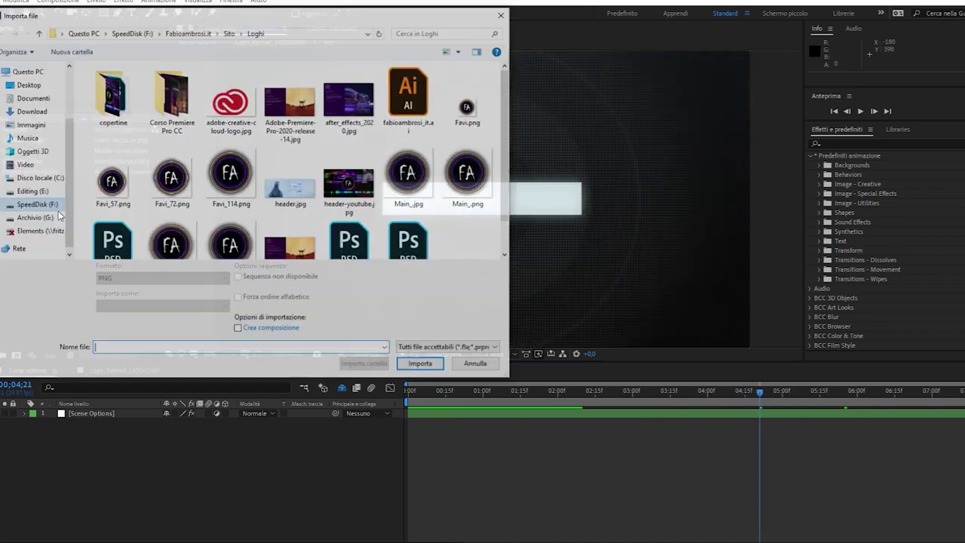
double_click(458, 177)
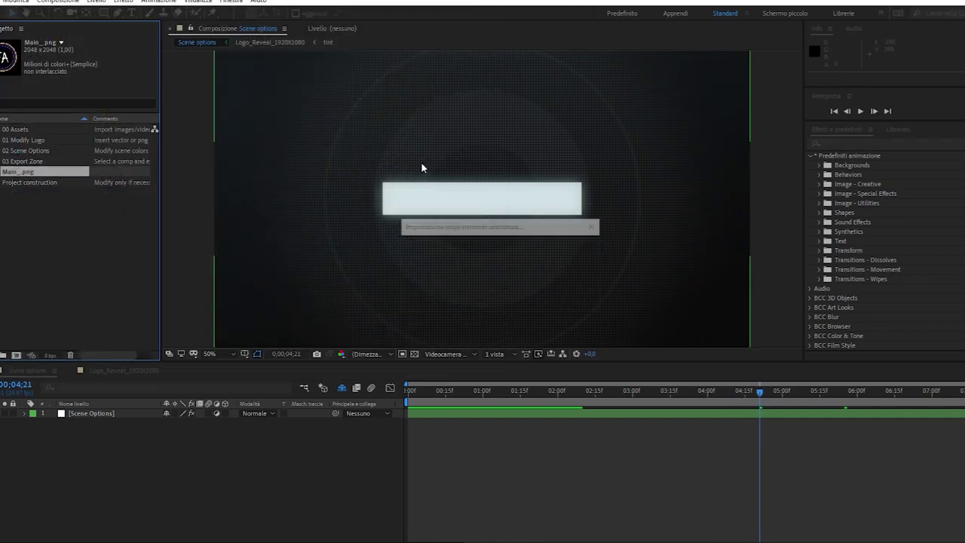
- Widen the Project panel and its name column, and expand the 01 Modify Logo folder
left_click(28, 142)
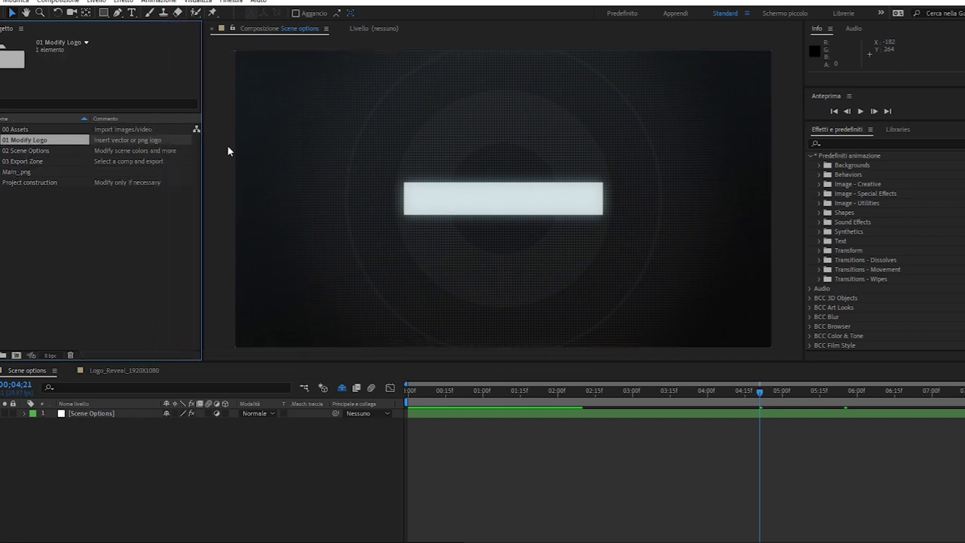
left_click_drag(161, 145, 243, 143)
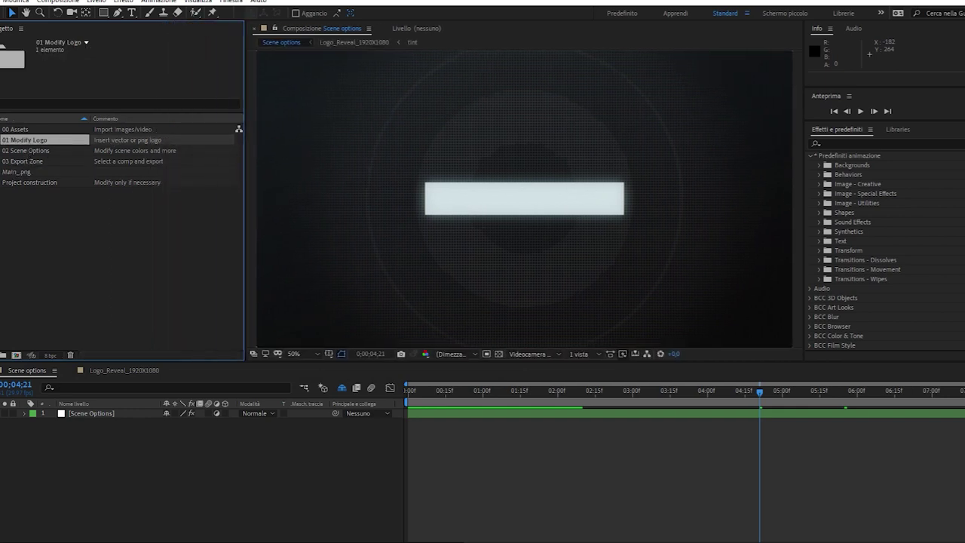
left_click(2, 139)
left_click_drag(89, 119, 100, 118)
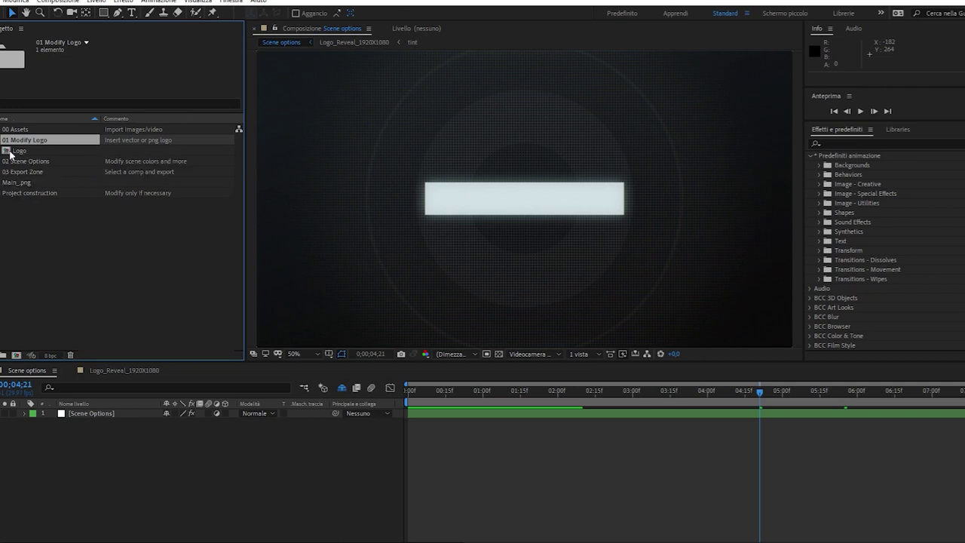
- In the Logo comp, delete the Delete me layer, add Main_.png in its place, and save
double_click(11, 151)
left_click(82, 419)
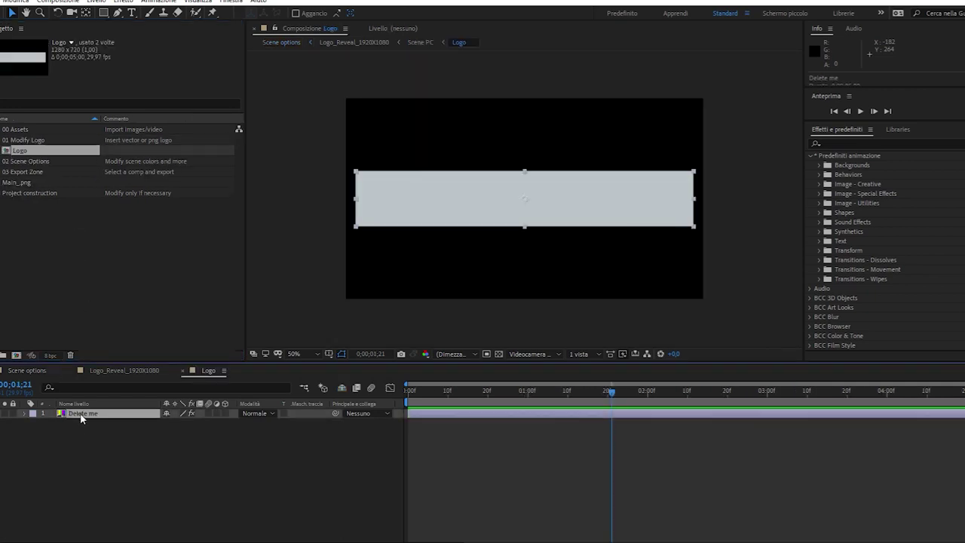
key("Delete")
left_click(22, 191)
left_click_drag(19, 183, 87, 451)
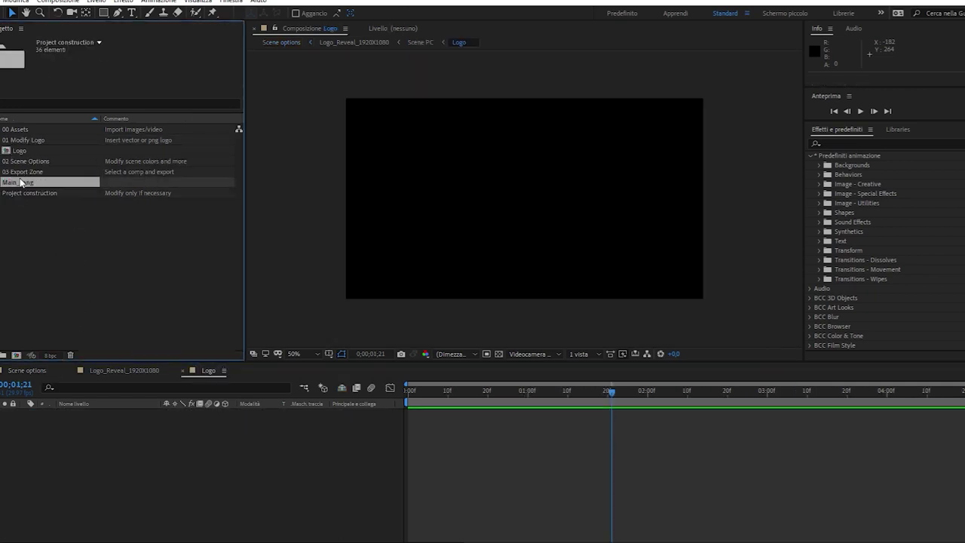
key("ctrl+s")
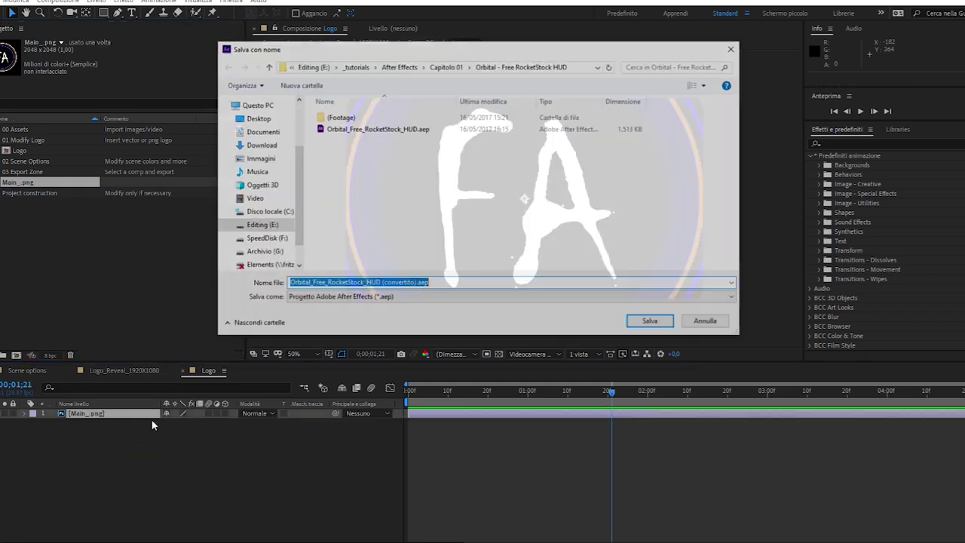
key("Return")
- Scale the FA logo layer to 36% and switch to the Logo_Reveal_1920X1080 timeline
key("s")
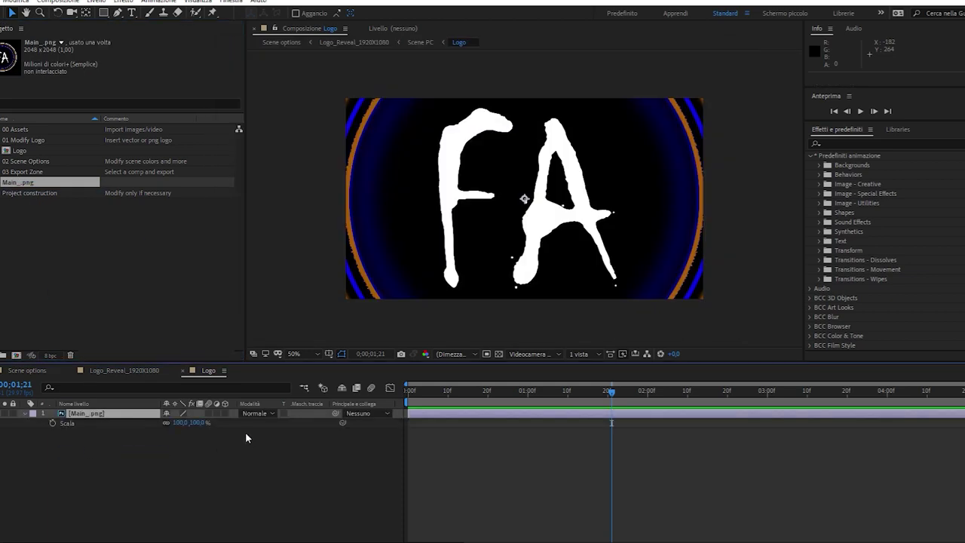
mouse_move(188, 425)
left_mouse_down()
mouse_move(146, 428)
mouse_move(158, 434)
left_mouse_up()
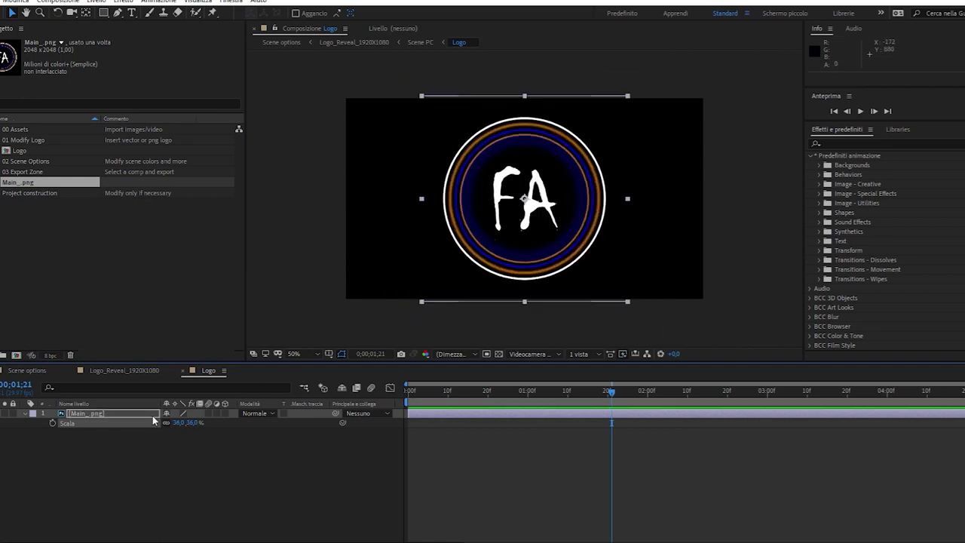
left_click(124, 370)
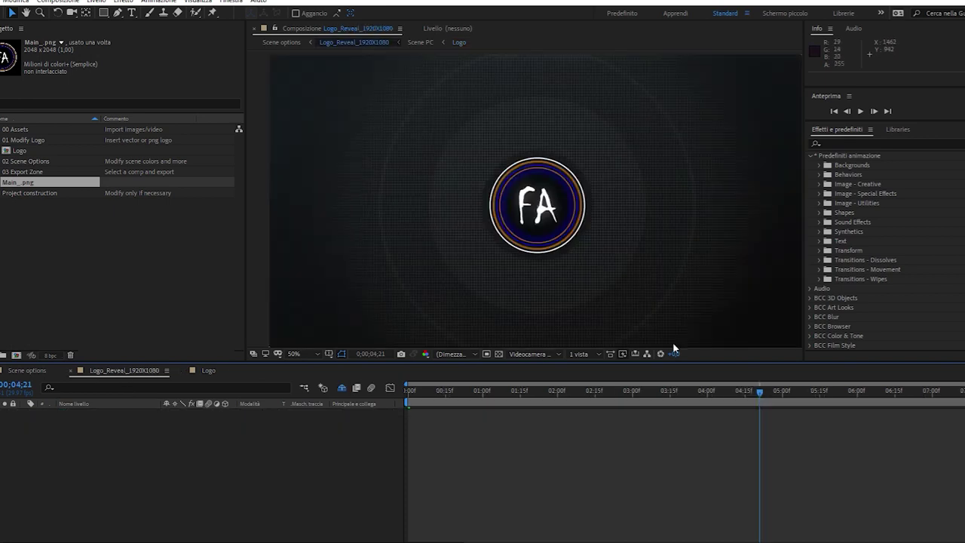
- Scrub Logo_Reveal_1920X1080 back to about 03;08 and play the preview of the FA logo reveal
left_click_drag(561, 396, 689, 404)
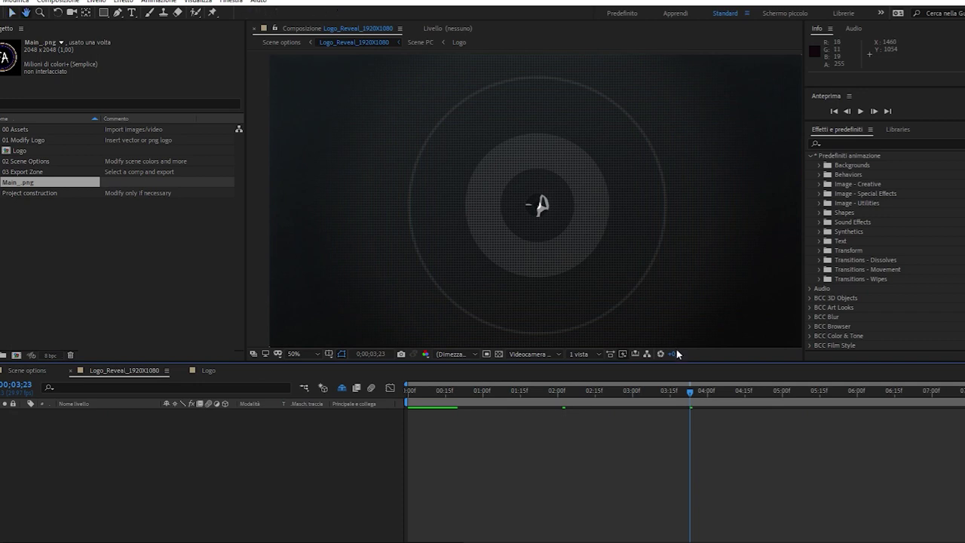
key("space")
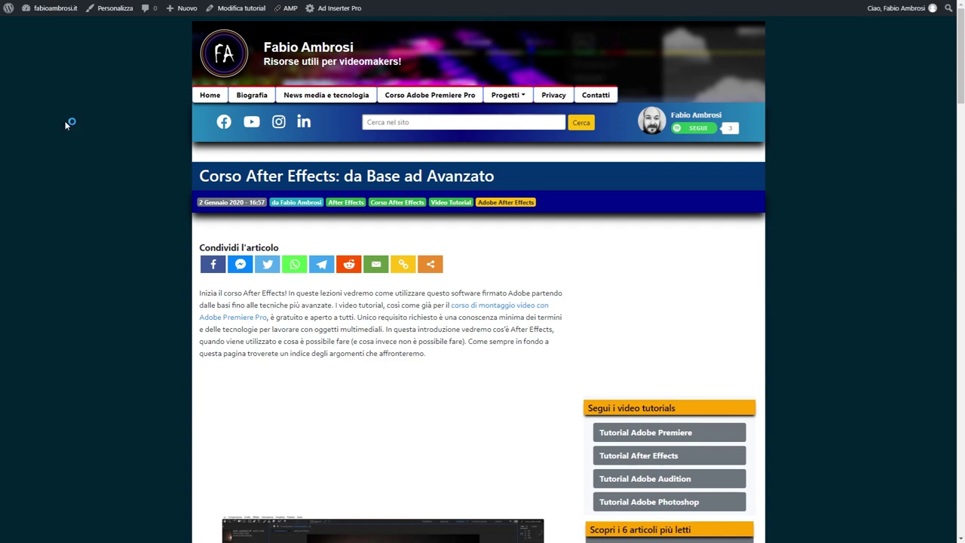
- Go back to the After Effects course article on fabioambrosi.it
key("alt+Left")
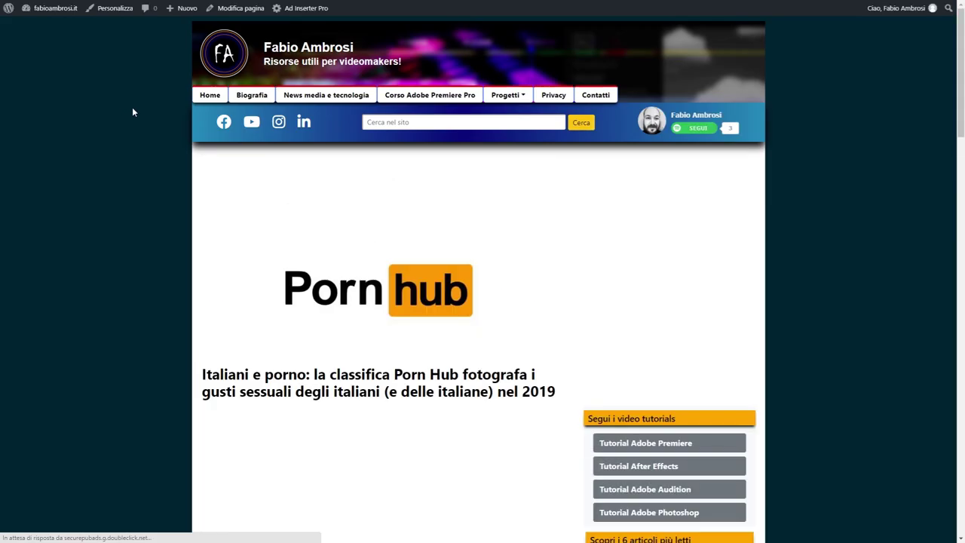
scroll(138, 119, "down", 5)
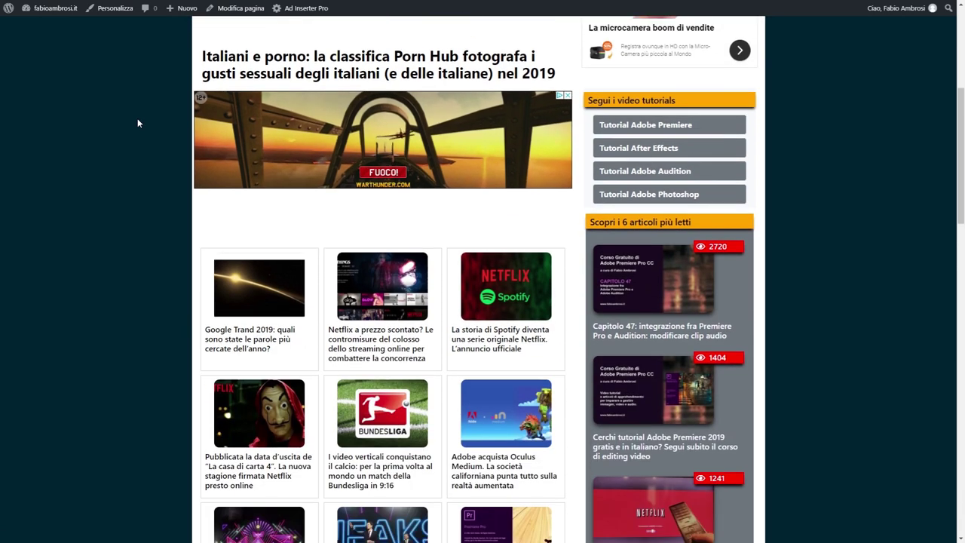
scroll(138, 122, "down", 3)
right_click(137, 122)
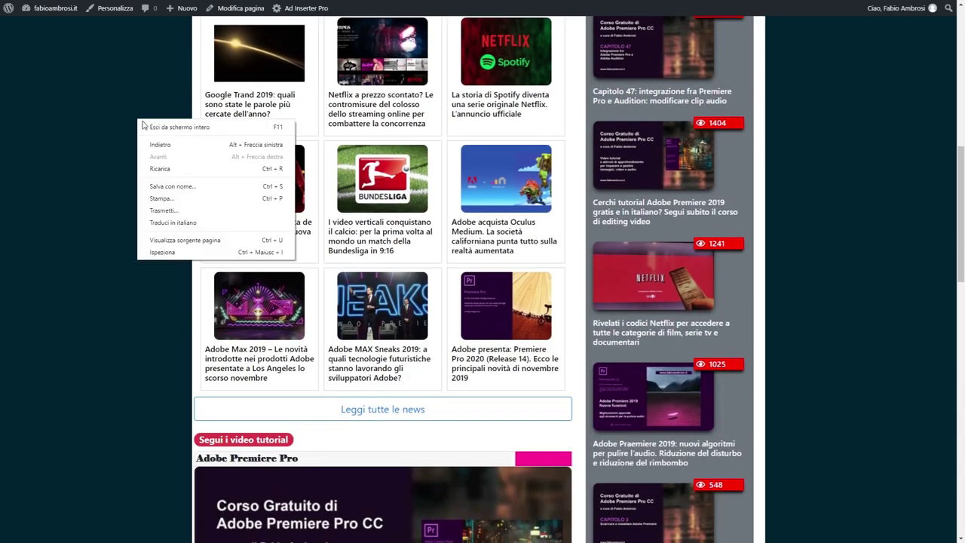
left_click(155, 143)
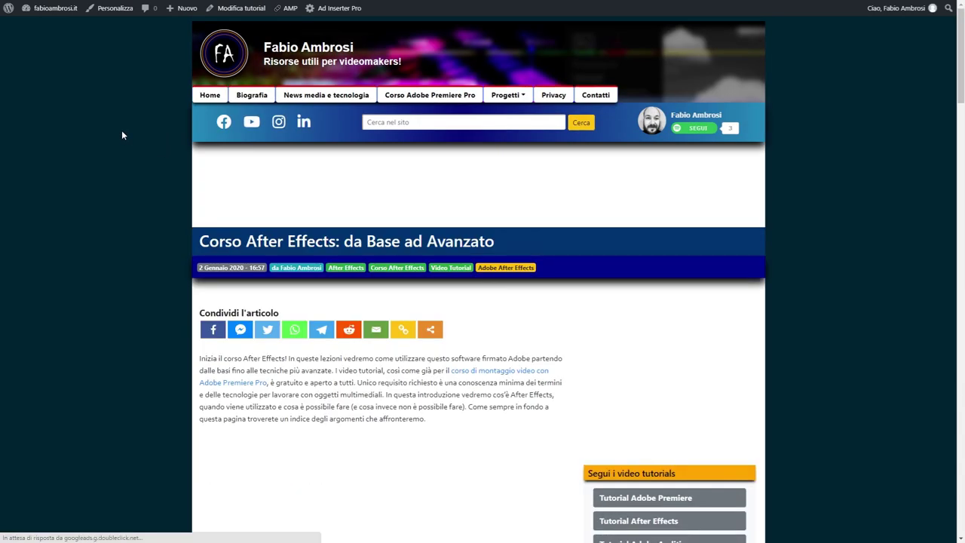
- Read down the article to the section describing what the video tutorials cover
scroll(130, 138, "down", 7)
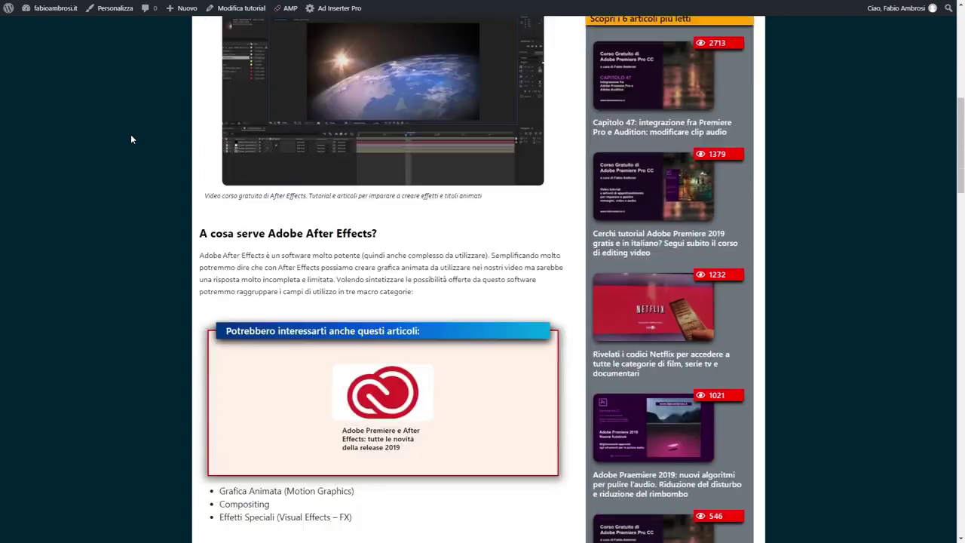
scroll(131, 139, "down", 4)
scroll(130, 139, "down", 4)
scroll(131, 139, "down", 4)
scroll(130, 139, "down", 4)
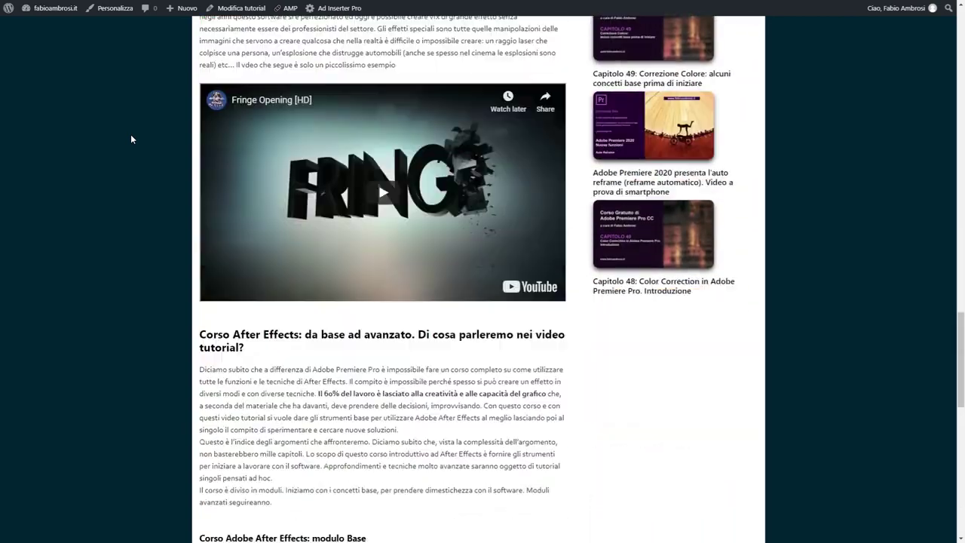
scroll(130, 139, "down", 3)
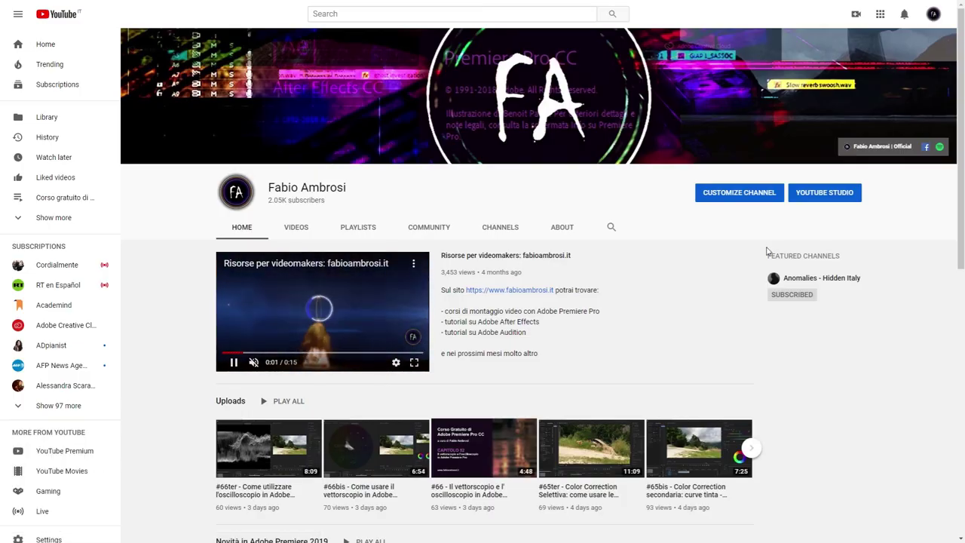
scroll(767, 251, "down", 4)
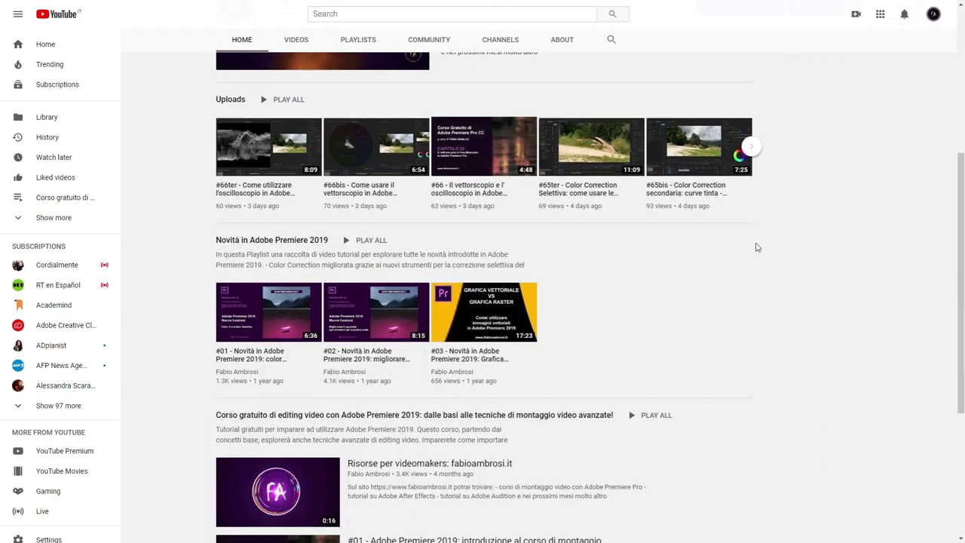
scroll(737, 251, "down", 2)
scroll(736, 252, "down", 2)
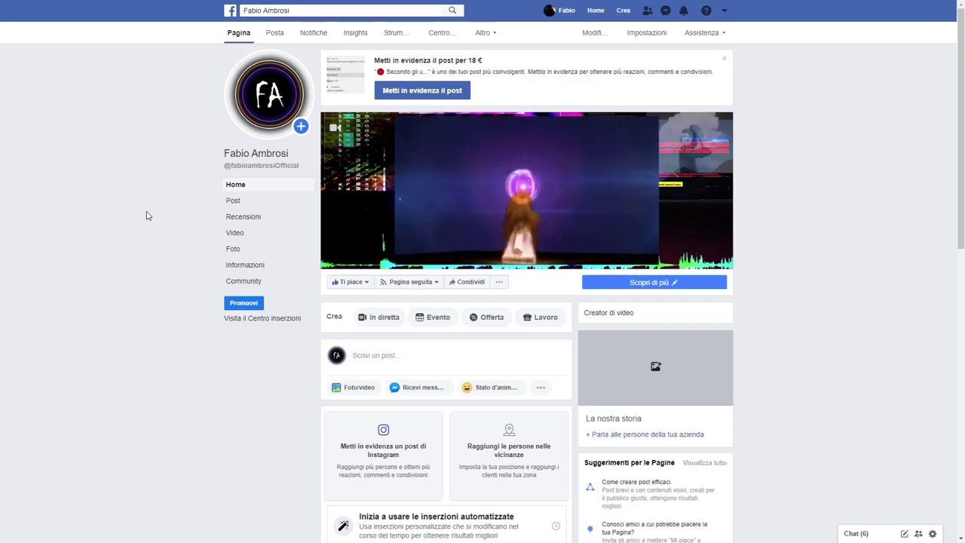
- Select the FA page name and the full text of the latest post
left_click_drag(276, 153, 251, 153)
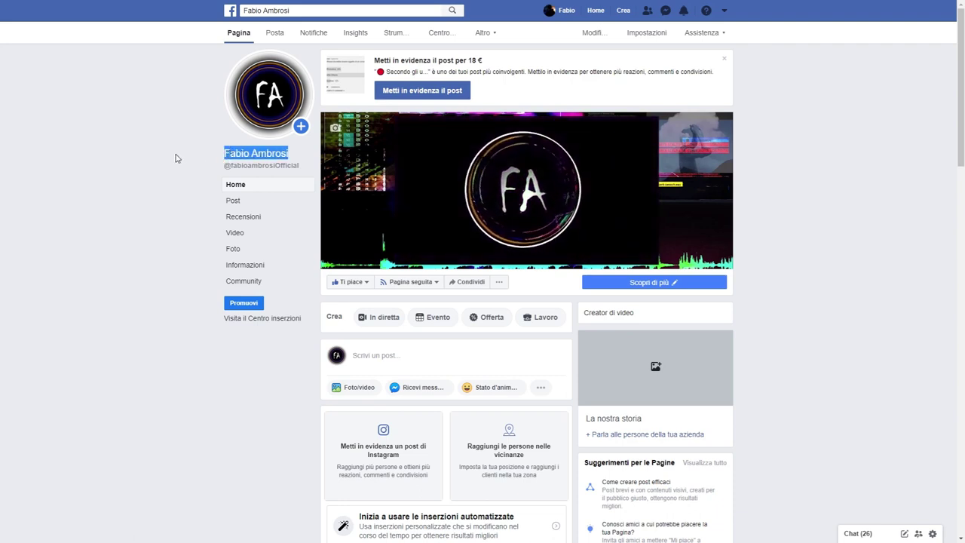
scroll(175, 157, "down", 5)
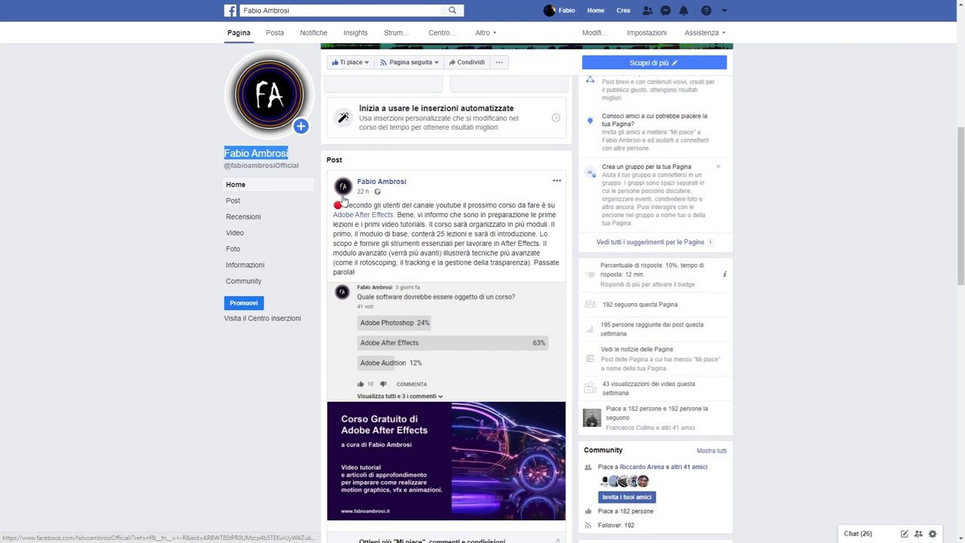
left_click_drag(343, 205, 418, 273)
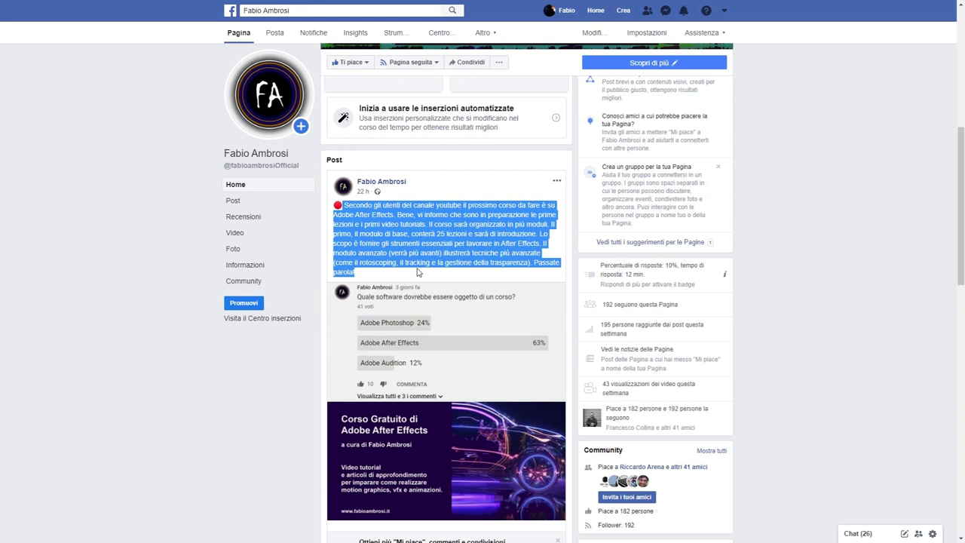
- Scroll the feed past the poll and course posts to the 23 dicembre 2019 post
scroll(418, 272, "down", 7)
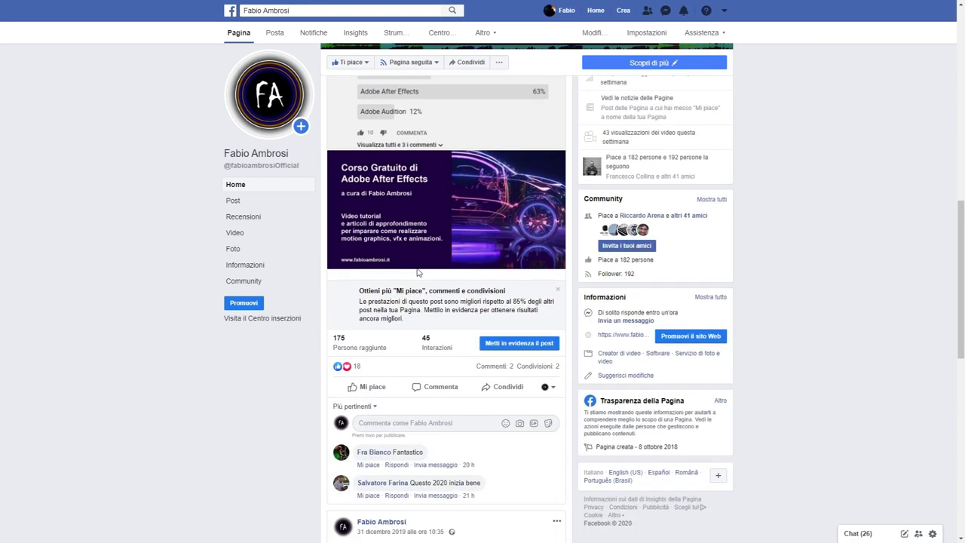
scroll(418, 271, "down", 1)
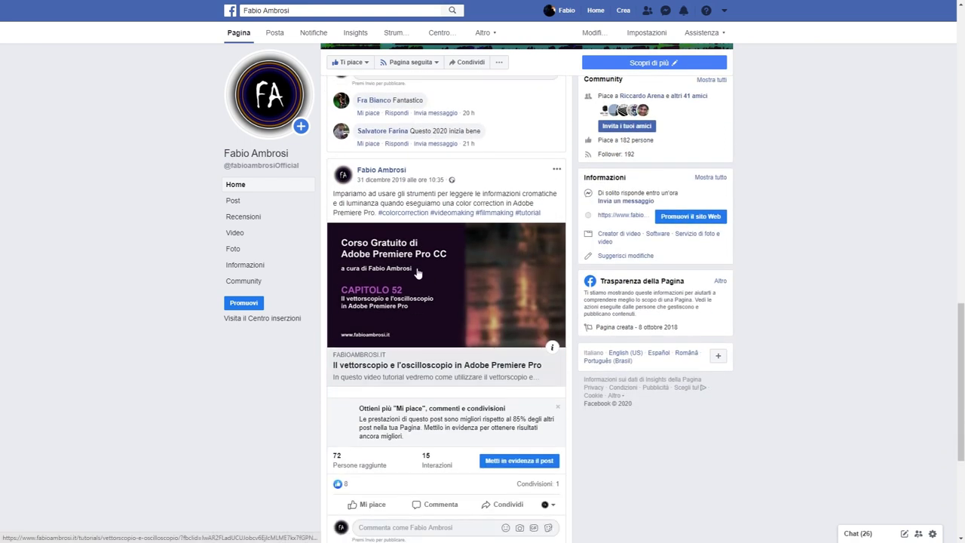
scroll(418, 273, "down", 3)
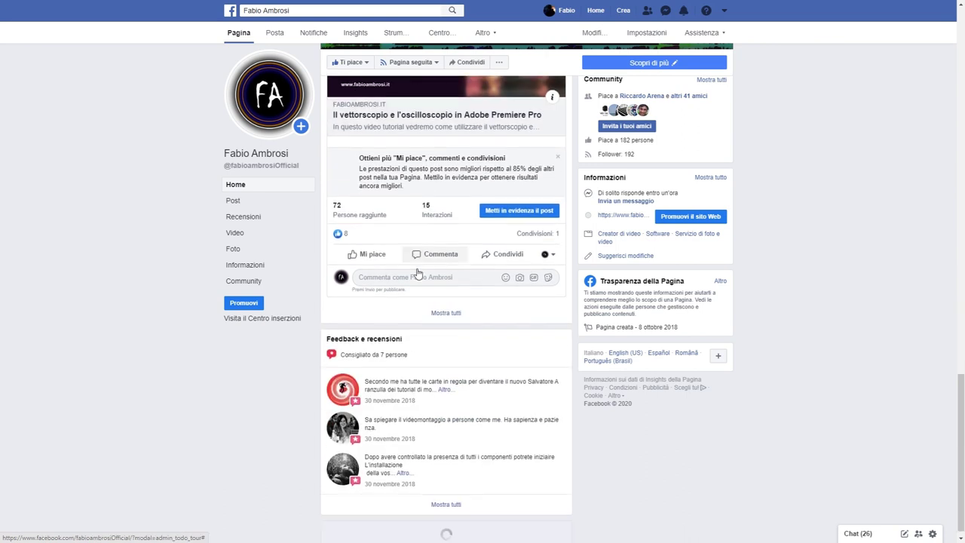
scroll(417, 269, "down", 5)
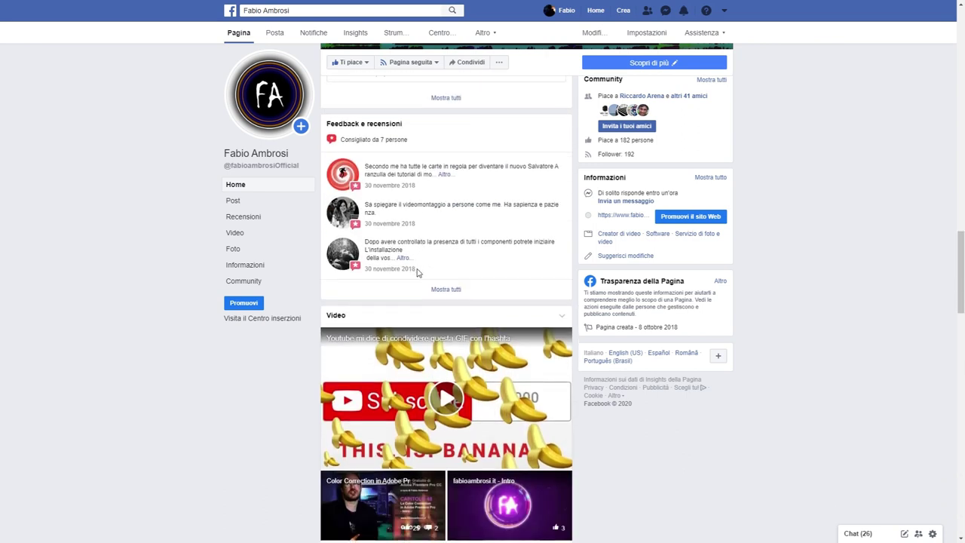
scroll(418, 273, "down", 3)
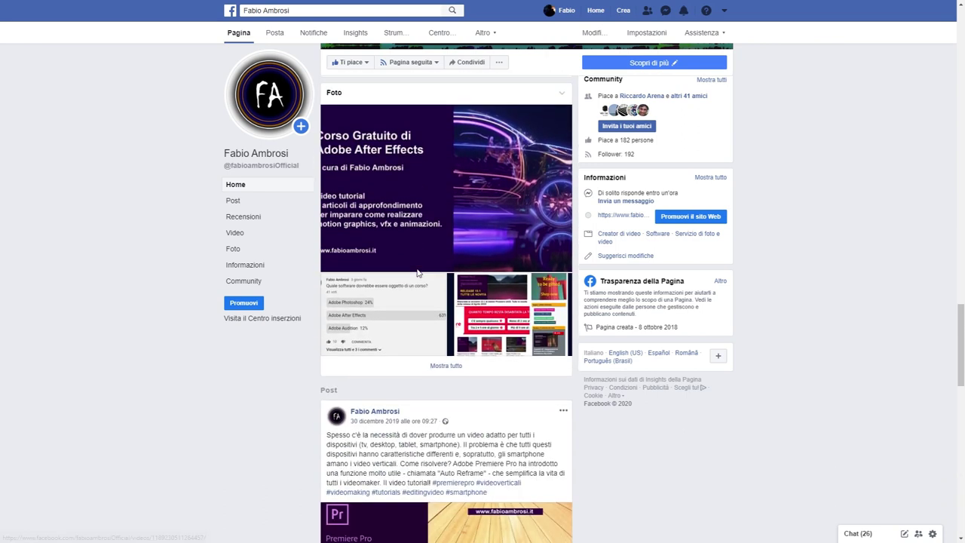
scroll(417, 272, "down", 3)
scroll(418, 273, "down", 6)
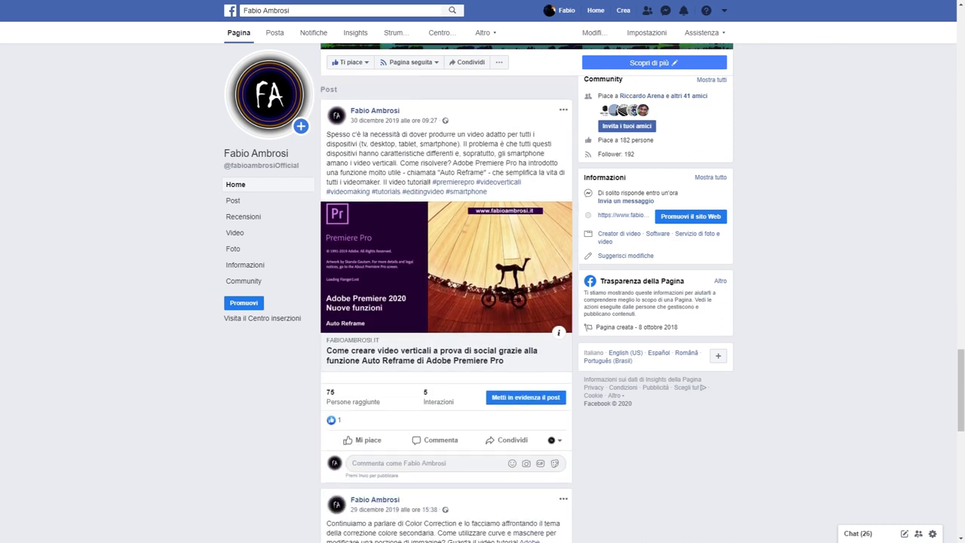
scroll(417, 273, "down", 3)
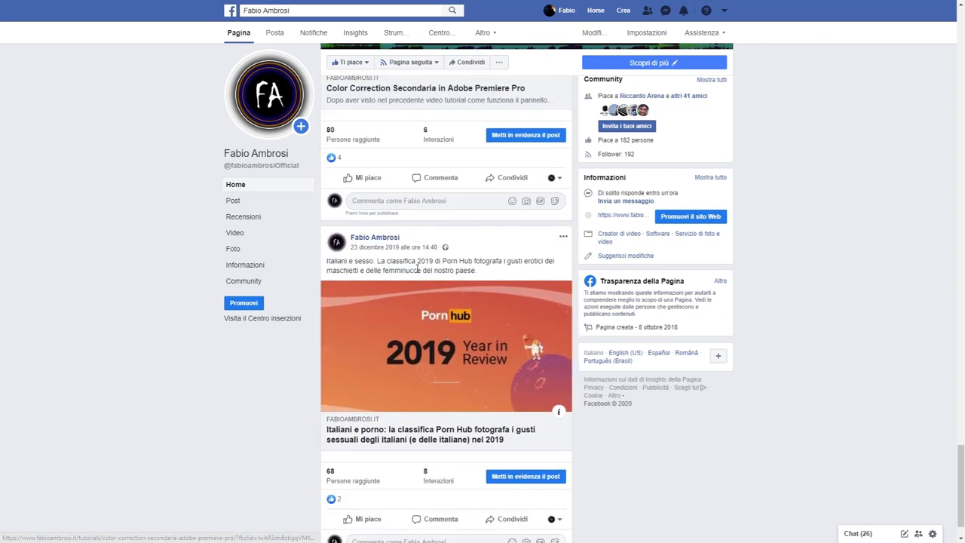